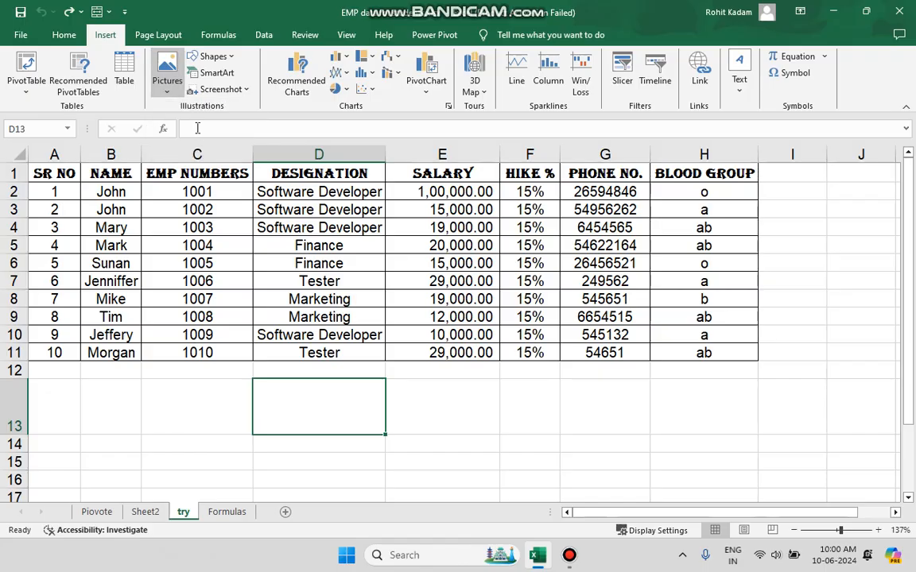
Insert the picture Screenshot 2023-10-10 152846.png from the Screenshots folder at cell D13, below the employee table.
double_click(411, 164)
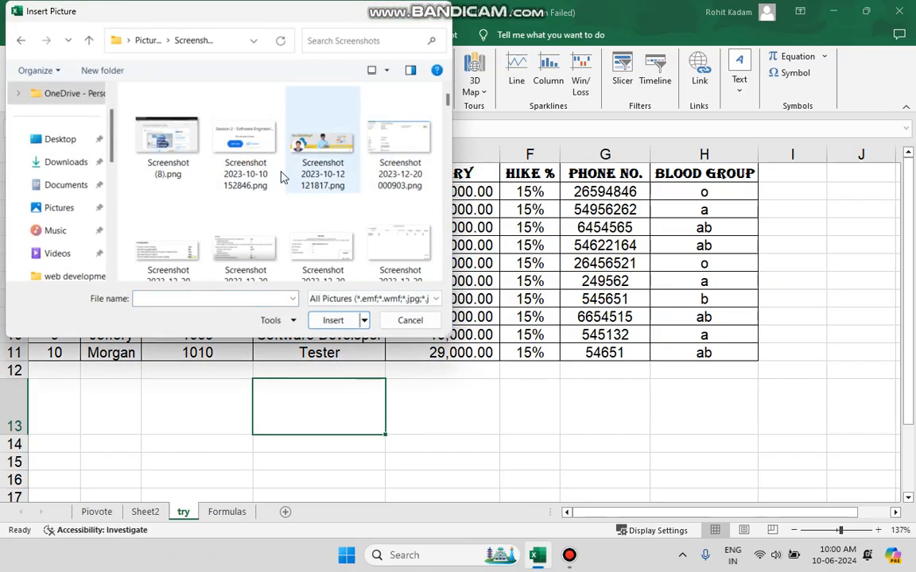
left_click(220, 175)
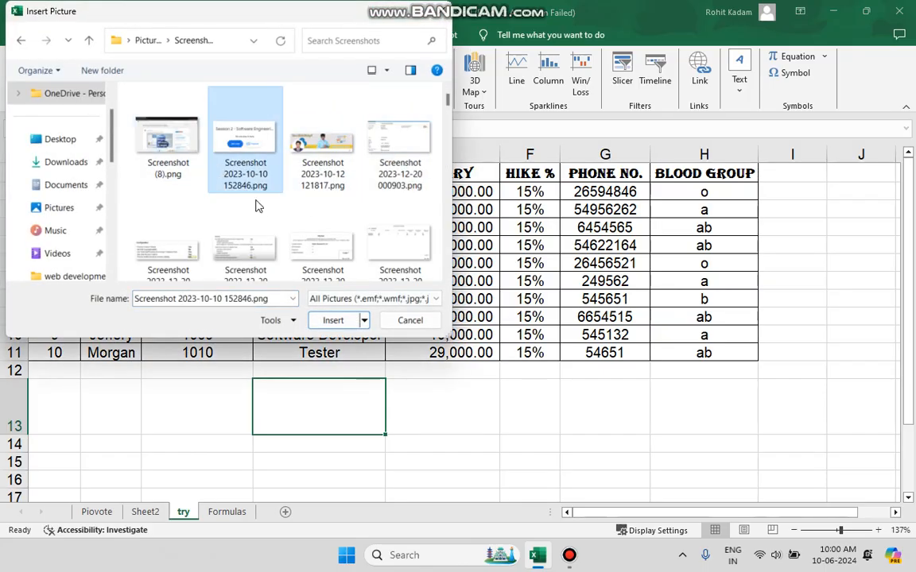
left_click(330, 320)
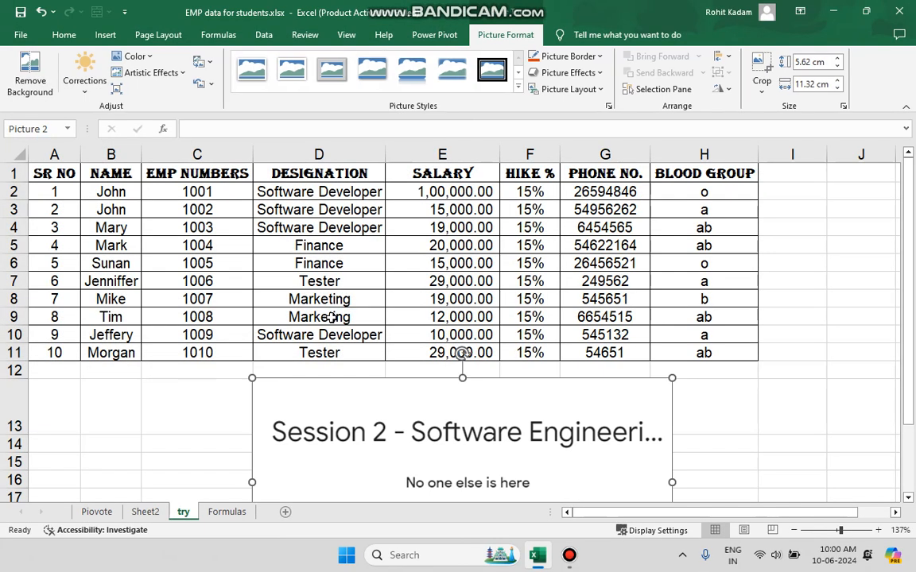
scroll(617, 388, "down", 2)
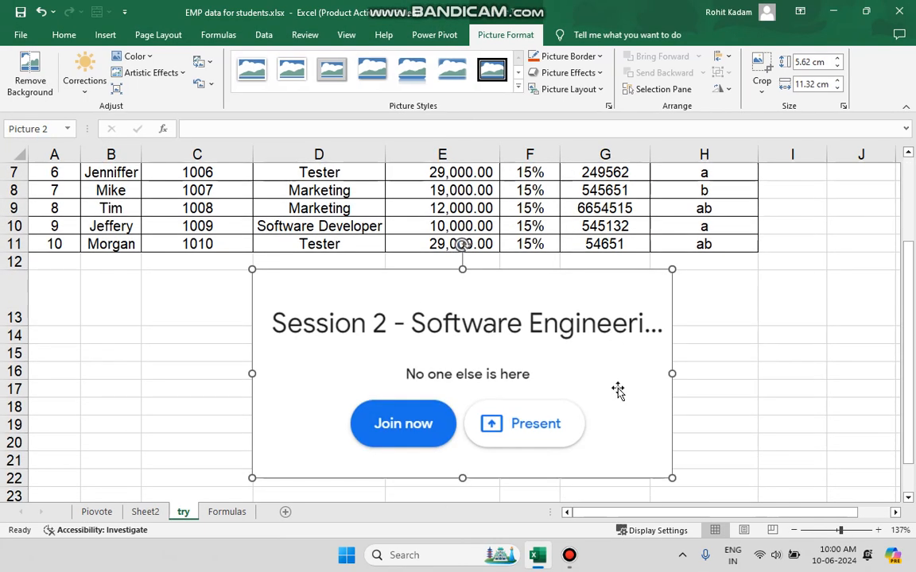
Shrink the inserted picture to about 1.08 by 2.18 cm and place it inside cell C13.
left_click_drag(493, 394, 556, 348)
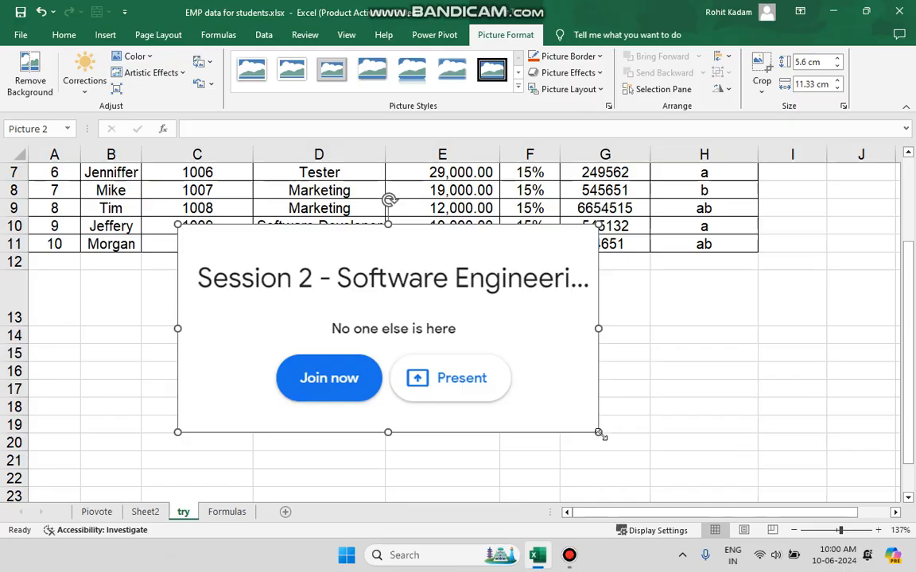
left_click_drag(598, 432, 327, 293)
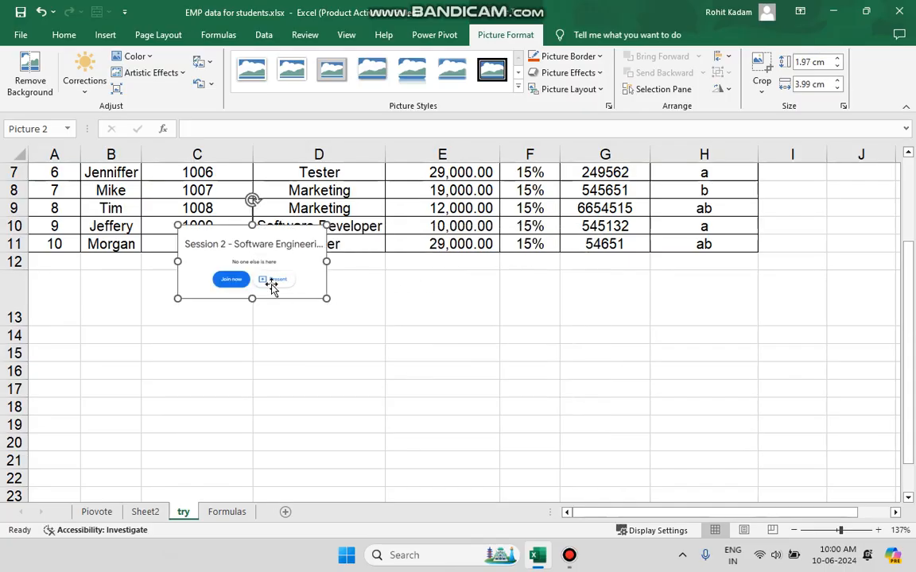
left_click_drag(272, 285, 228, 322)
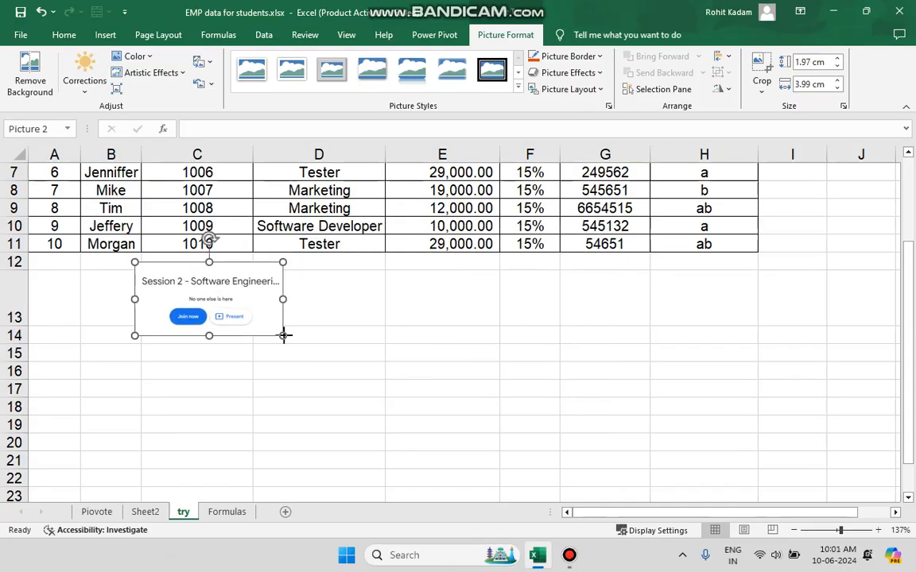
left_click_drag(285, 334, 239, 317)
left_click(126, 298)
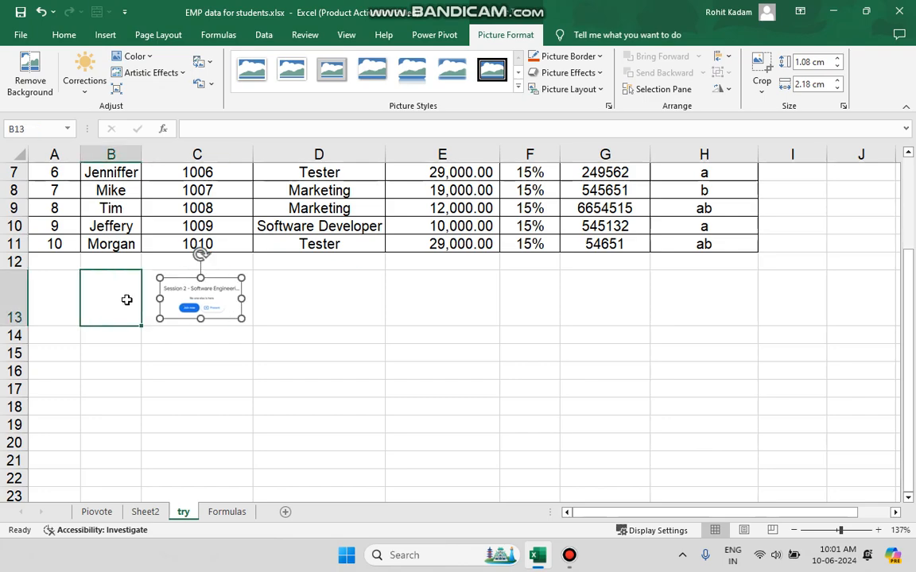
Shrink and re-enlarge the height of row 13 around the picture, and resize the picture to about 2.66 cm wide in cell C13.
left_click_drag(14, 334, 14, 307)
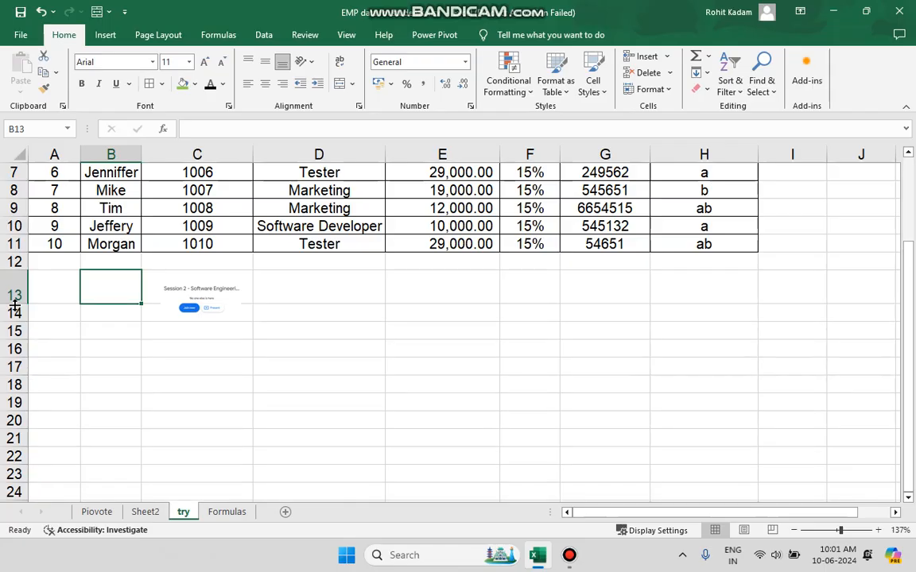
left_click(204, 295)
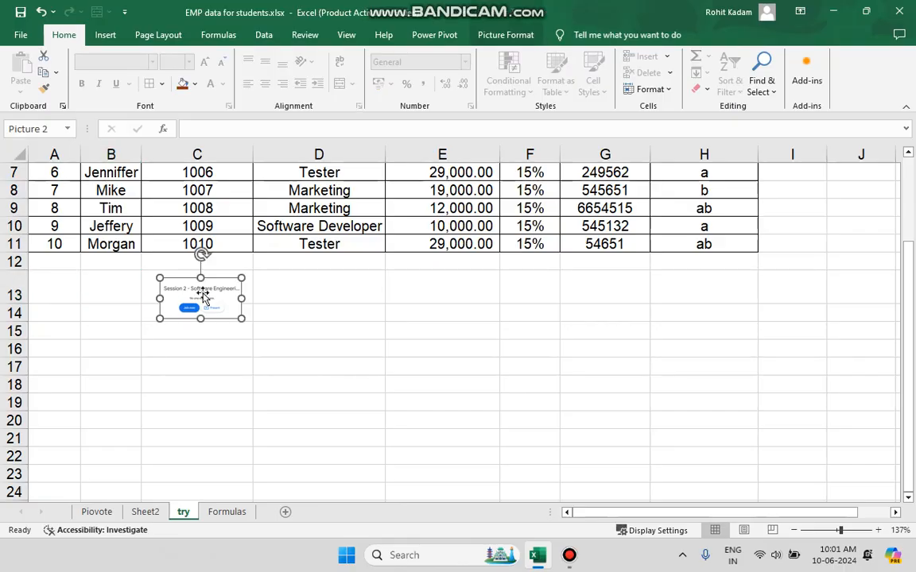
left_click_drag(17, 304, 21, 332)
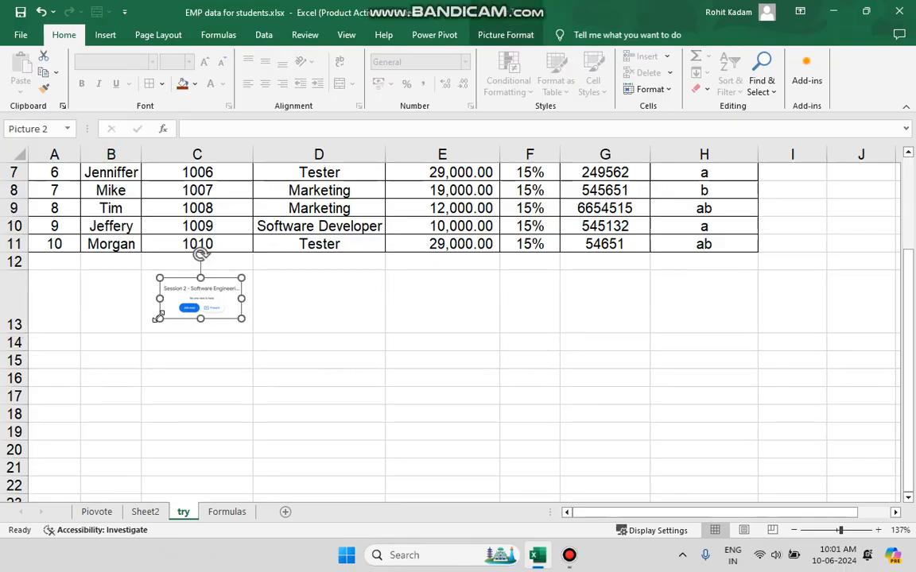
mouse_move(158, 318)
left_mouse_down()
mouse_move(142, 326)
mouse_move(169, 320)
left_mouse_up()
left_click(127, 315)
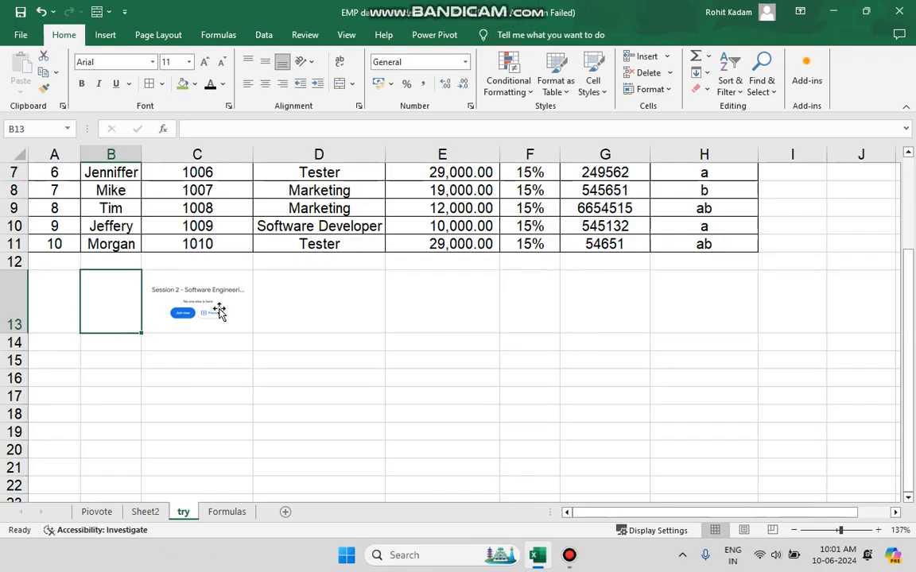
Set the properties of the picture in cell C13 to Move and size with cells.
left_click(220, 312)
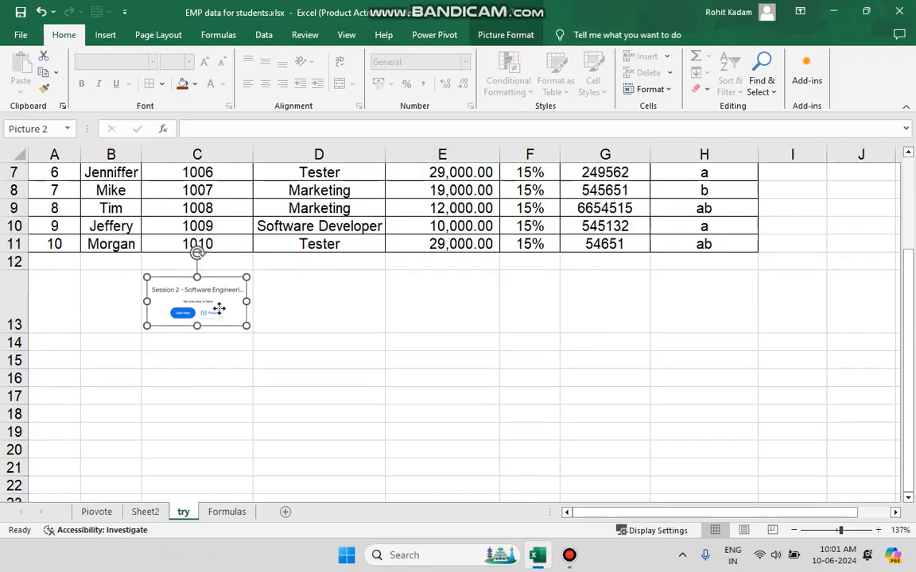
right_click(220, 313)
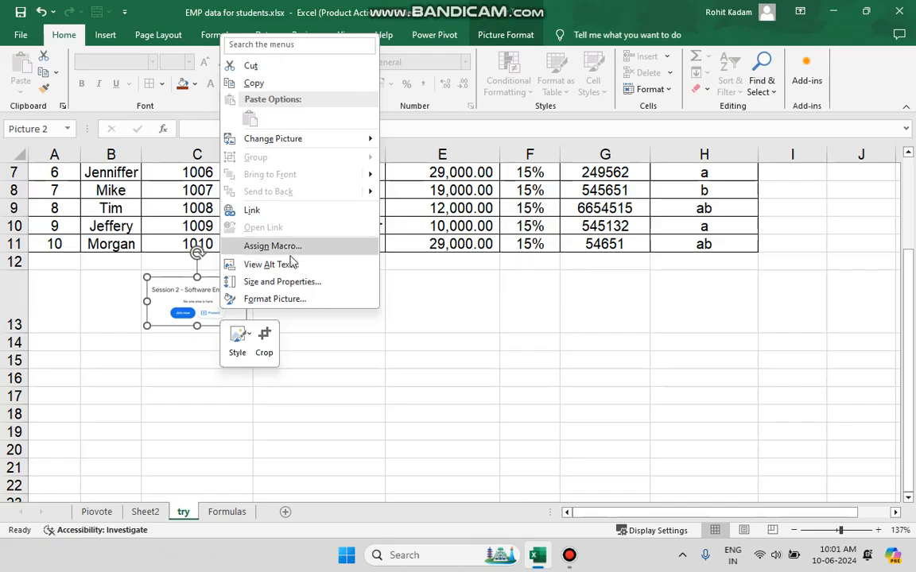
left_click(296, 302)
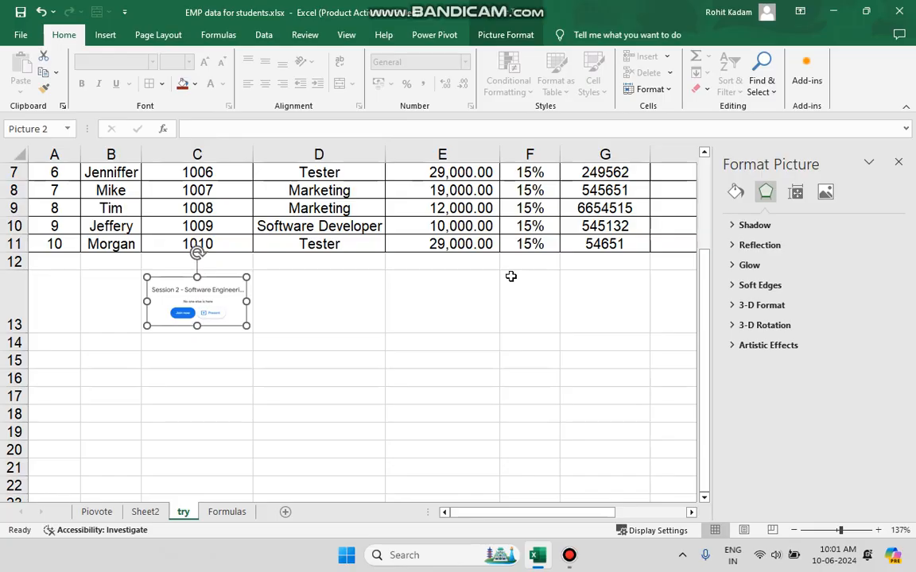
left_click(797, 195)
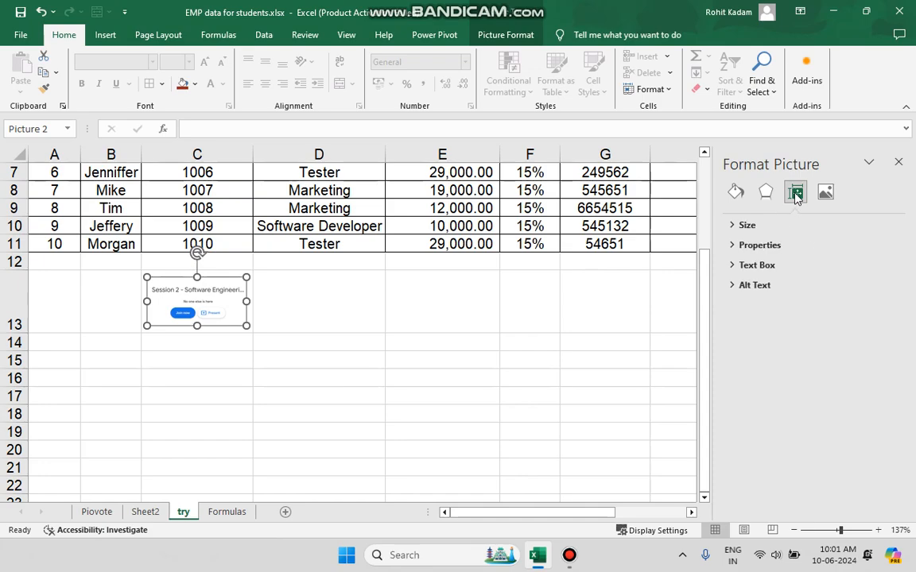
left_click(735, 225)
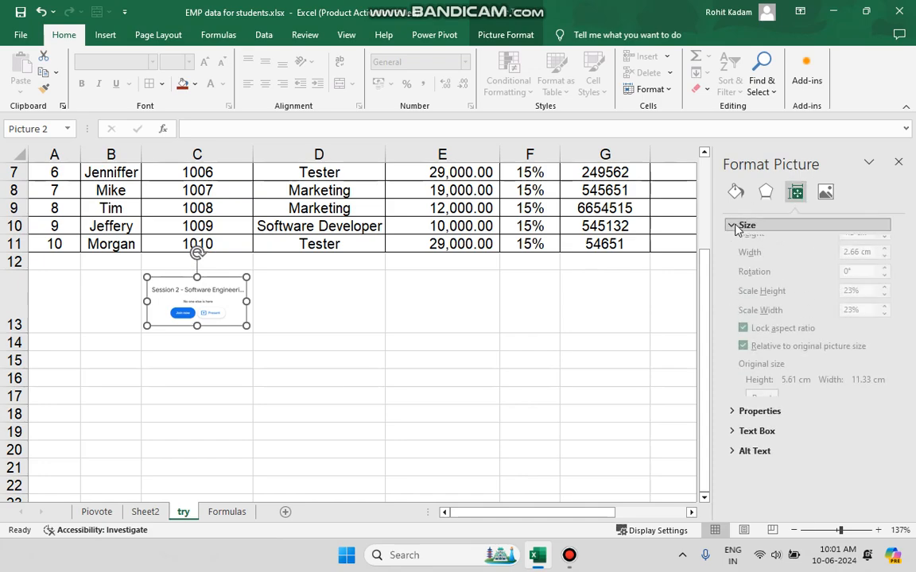
left_click(733, 226)
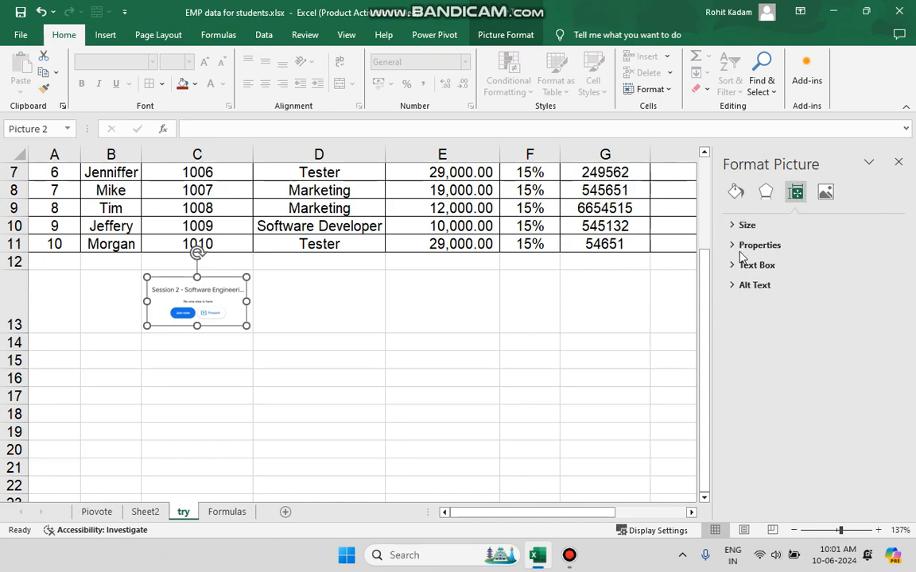
left_click(735, 246)
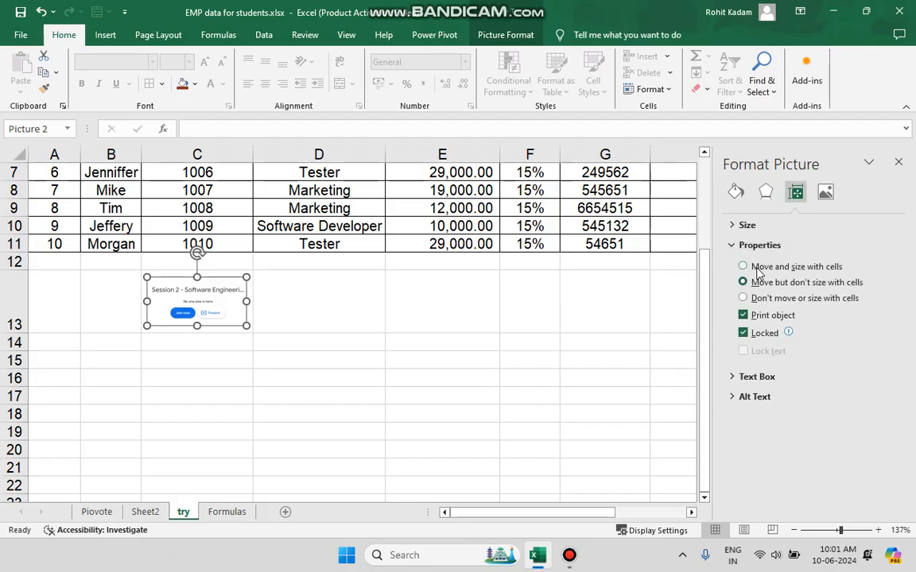
left_click(758, 270)
left_click(898, 163)
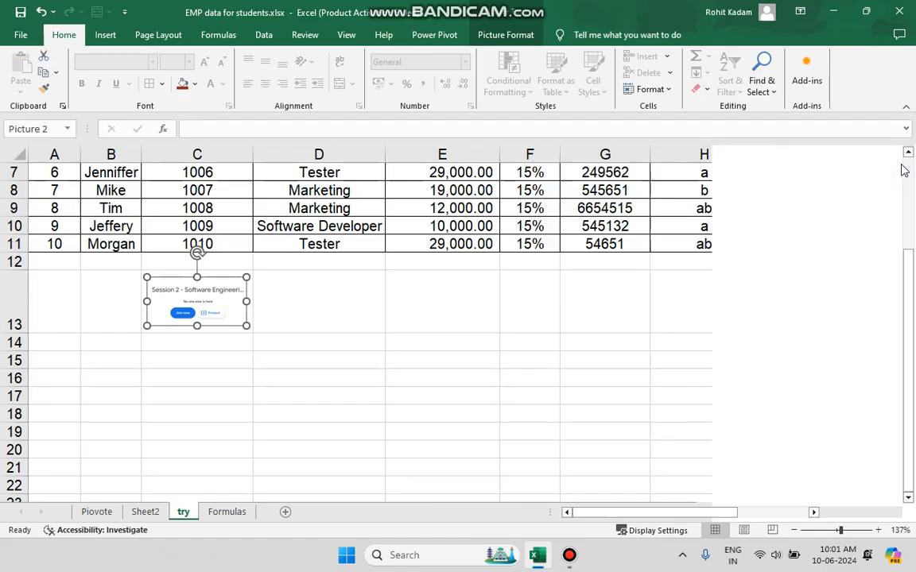
Change the height of row 13 to test whether the picture resizes with its cell.
left_click(378, 389)
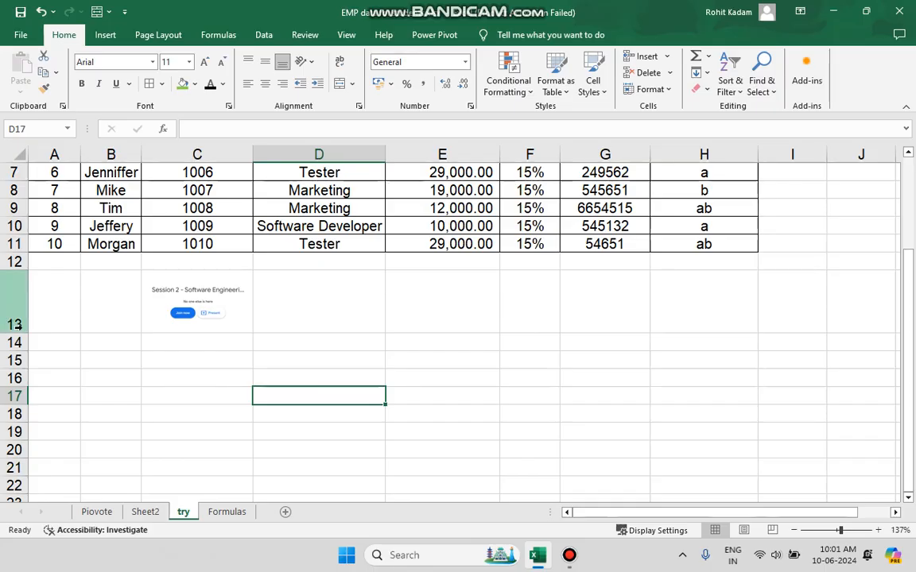
mouse_move(16, 329)
left_mouse_down()
mouse_move(16, 310)
mouse_move(28, 308)
mouse_move(26, 324)
left_mouse_up()
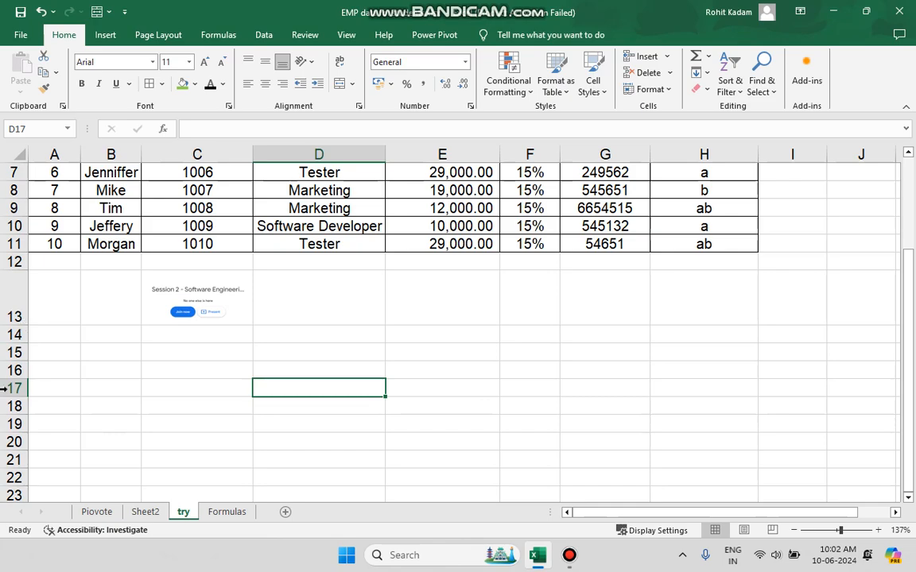
Undo all row-height and picture changes, back through the insertion of the picture.
left_click(42, 12)
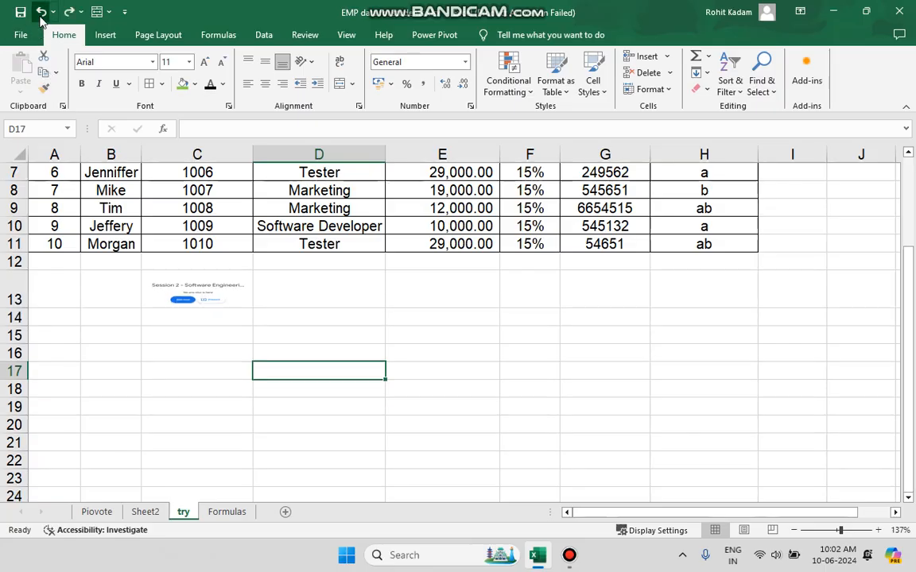
left_click(41, 12)
left_click(42, 12)
left_click(41, 12)
left_click(41, 12)
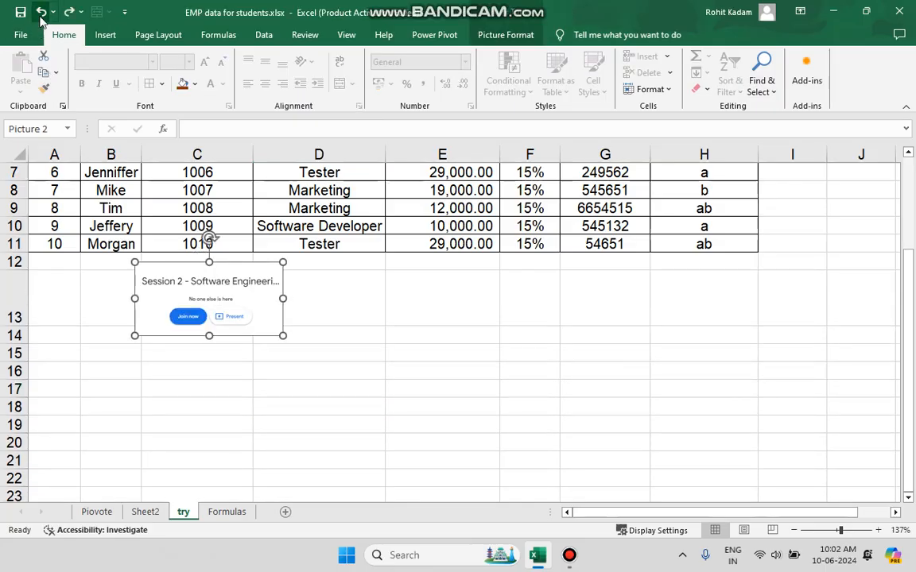
left_click(41, 12)
left_click(41, 12)
left_click(41, 12)
left_click(41, 12)
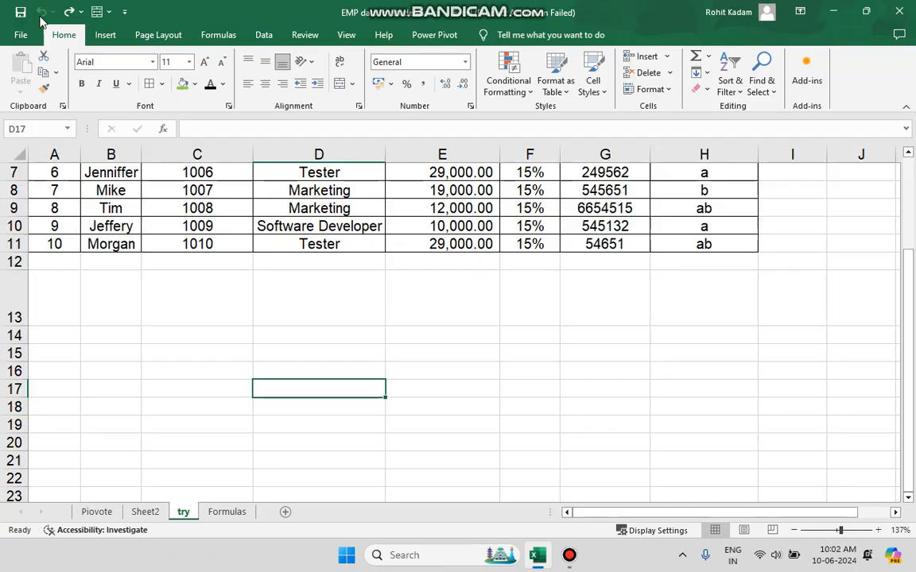
Draw an oval shape about 1.77 cm high and 4.25 cm wide and place it over row 13 beneath the table.
left_click(106, 35)
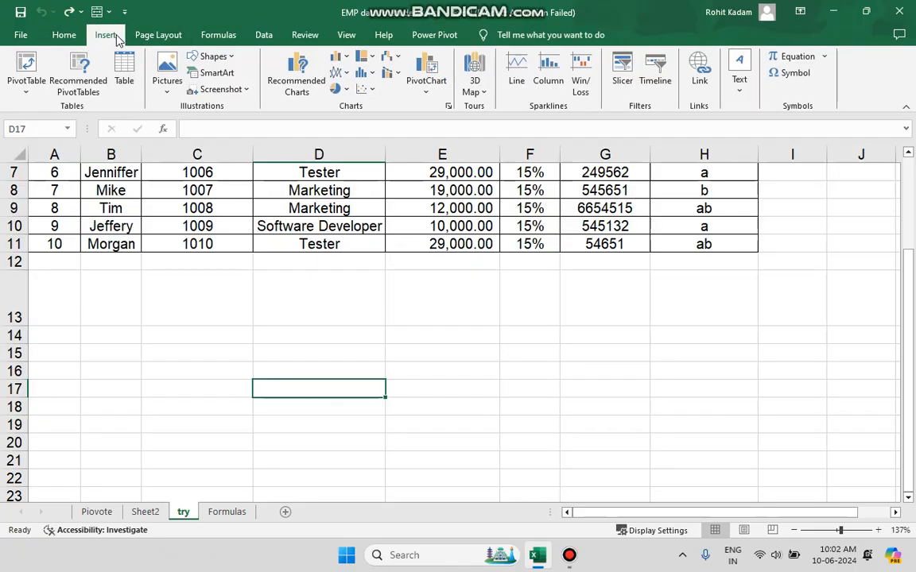
left_click(230, 59)
left_click(253, 89)
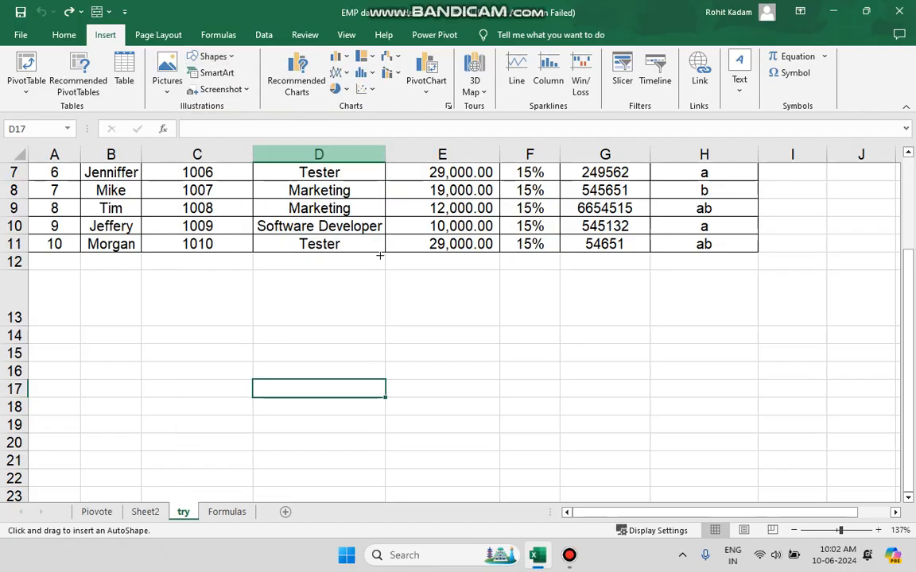
left_click_drag(380, 355, 538, 423)
left_click_drag(476, 395, 326, 300)
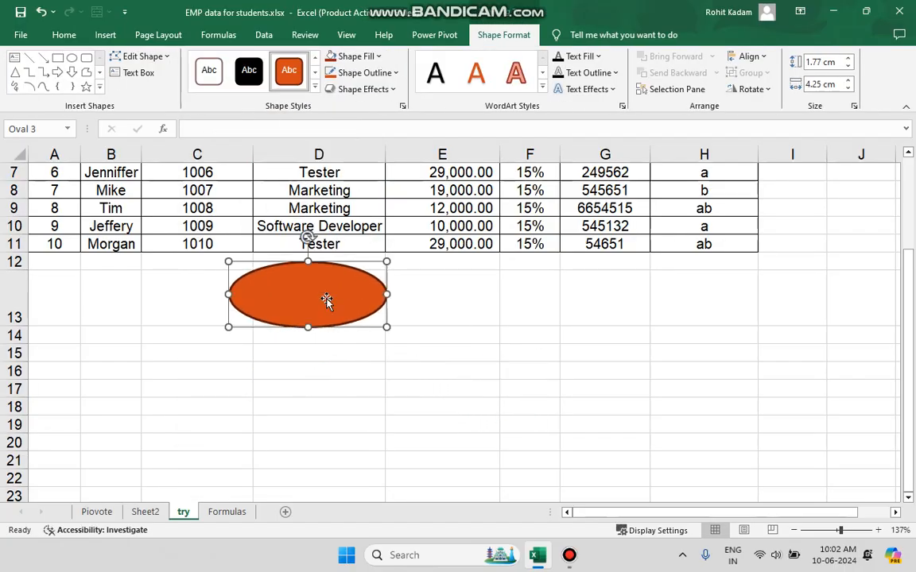
Move the orange oval down to rows 14–18 and delete it.
right_click(326, 300)
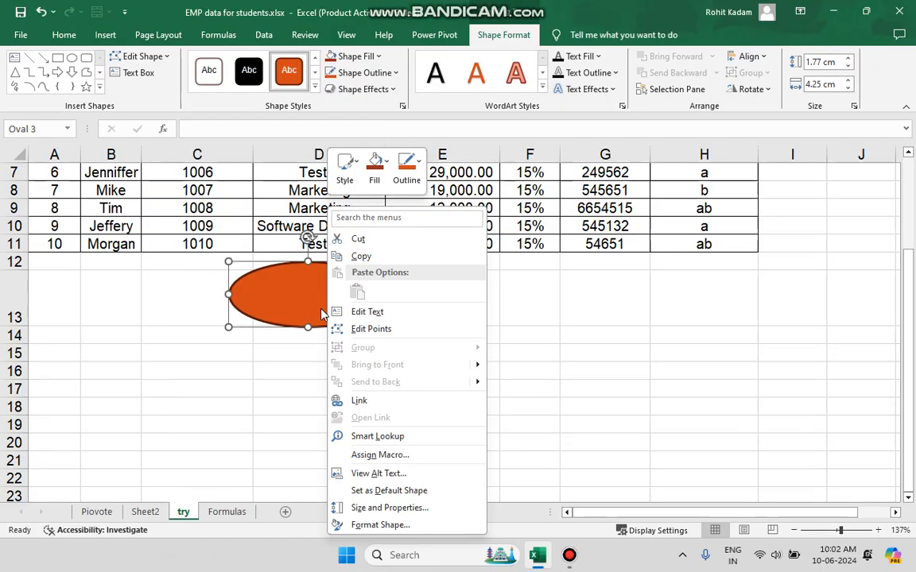
key("Escape")
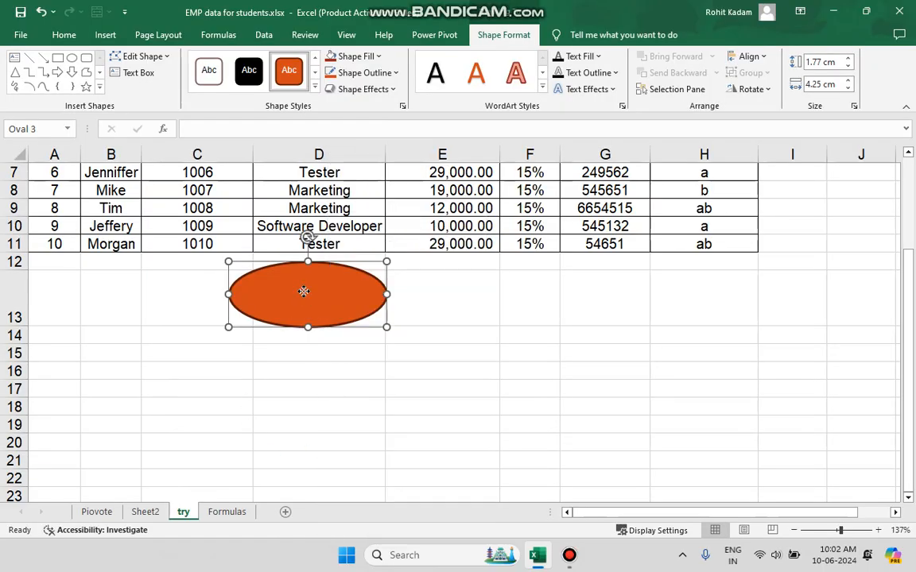
left_click_drag(302, 290, 348, 367)
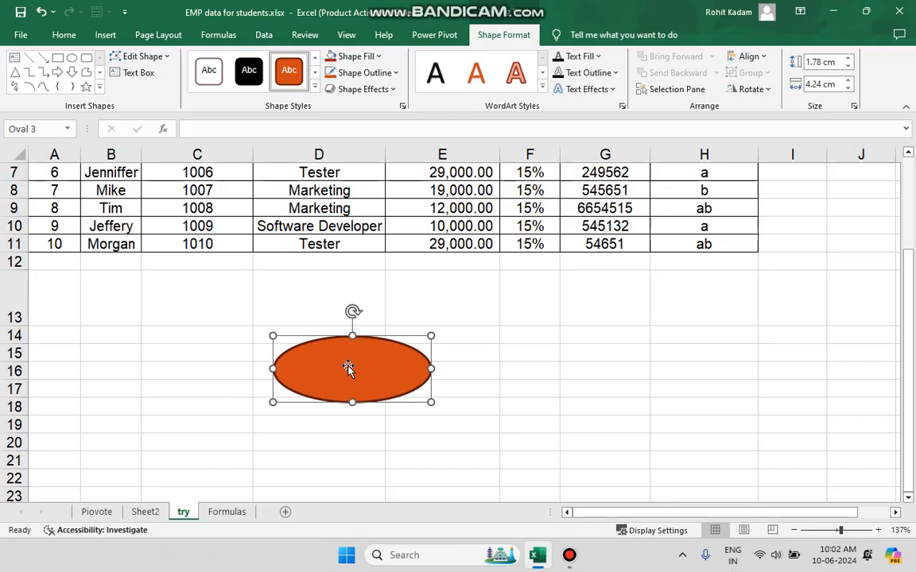
key("Delete")
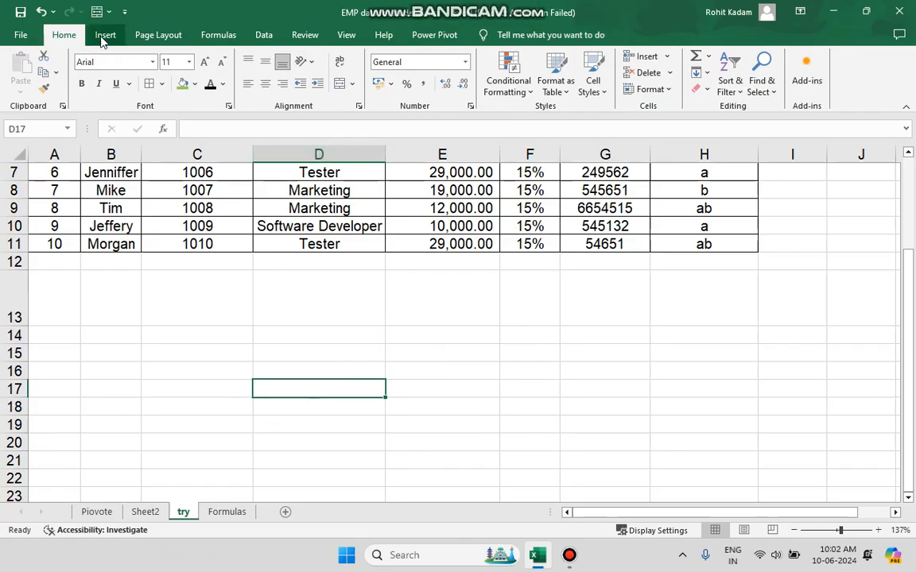
Draw a straight arrow sloping down from cell D12 to cell E13, about 1.66 cm high and 3.11 cm wide.
left_click(105, 35)
left_click(233, 58)
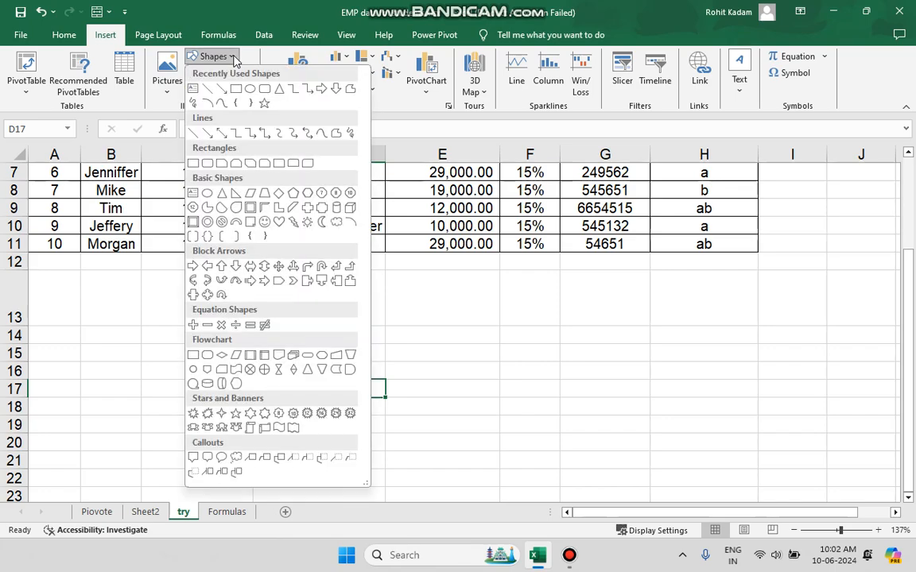
left_click(203, 86)
left_click_drag(315, 261, 426, 323)
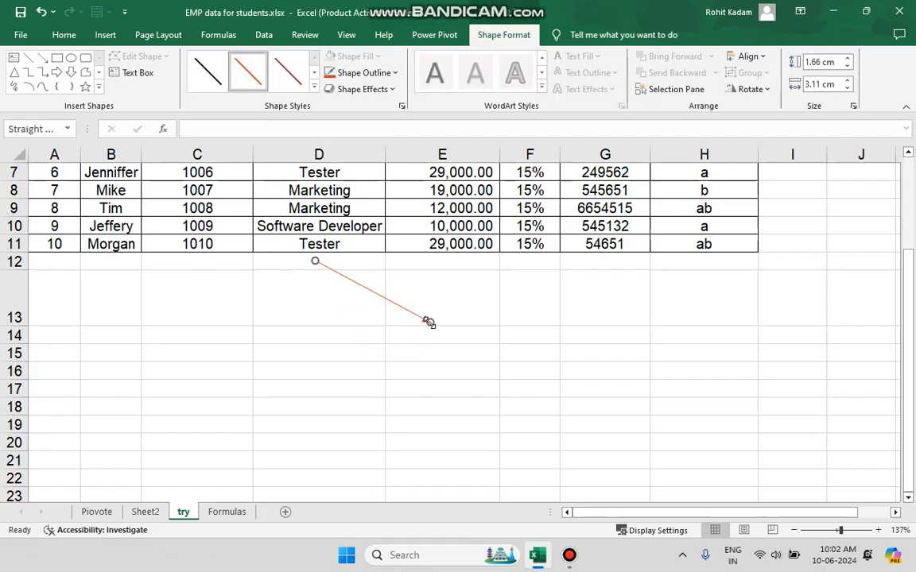
left_click(411, 353)
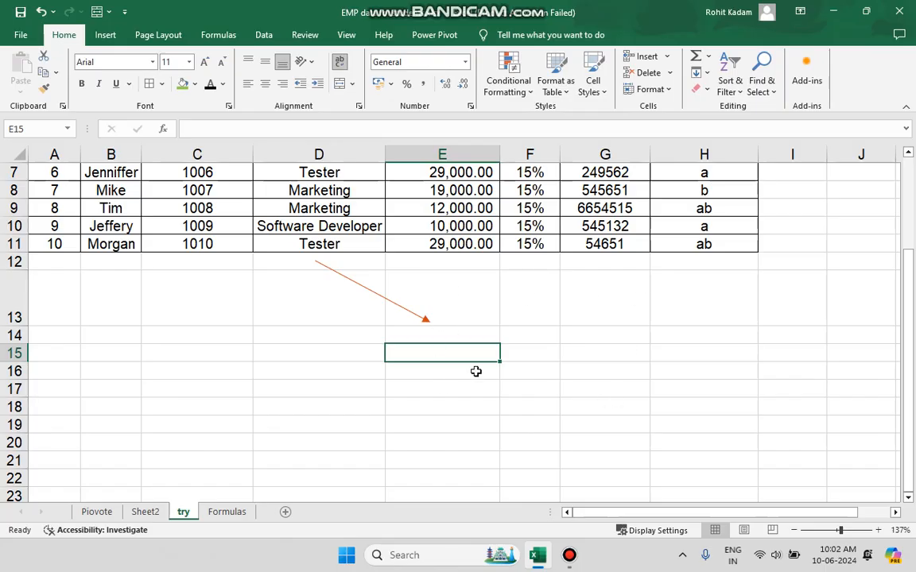
Delete the arrow sloping from cell D12 to cell E13.
left_click(430, 321)
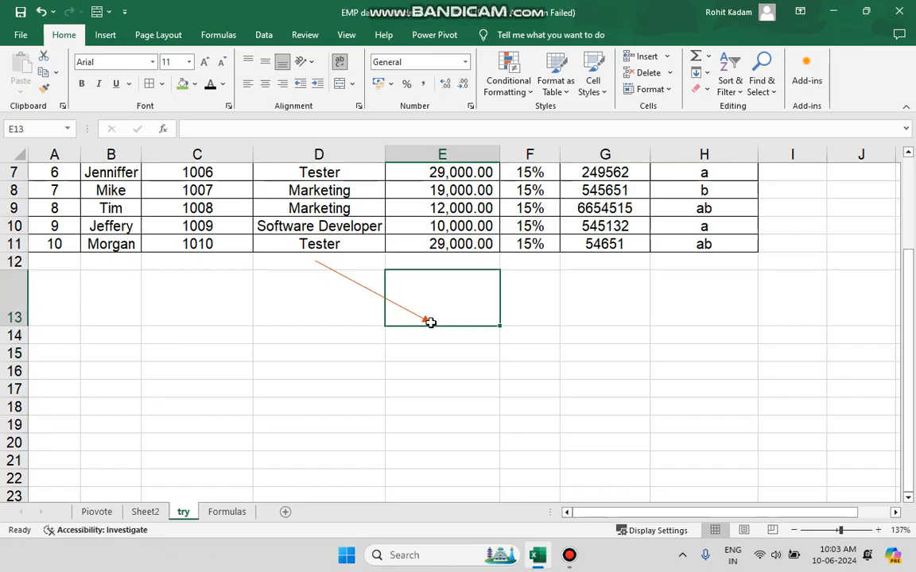
left_click(387, 294)
key("Delete")
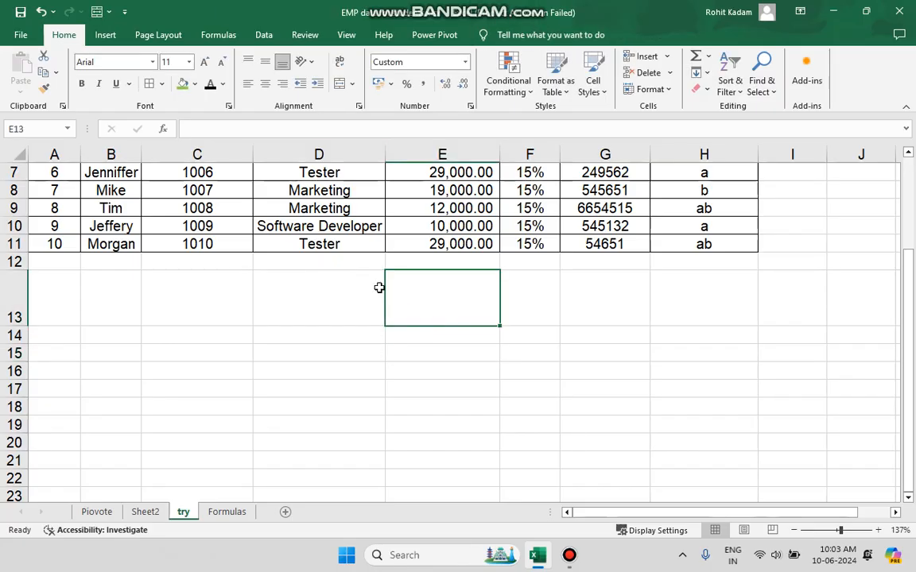
Review the available illustration options: the shapes gallery, the List and Cycle SmartArt categories, and Screen Clipping.
left_click(105, 35)
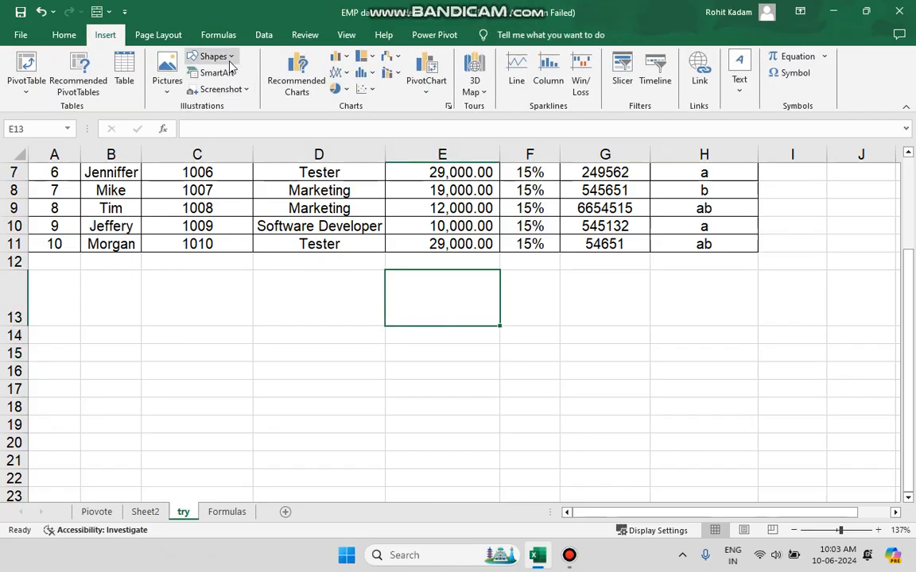
left_click(211, 56)
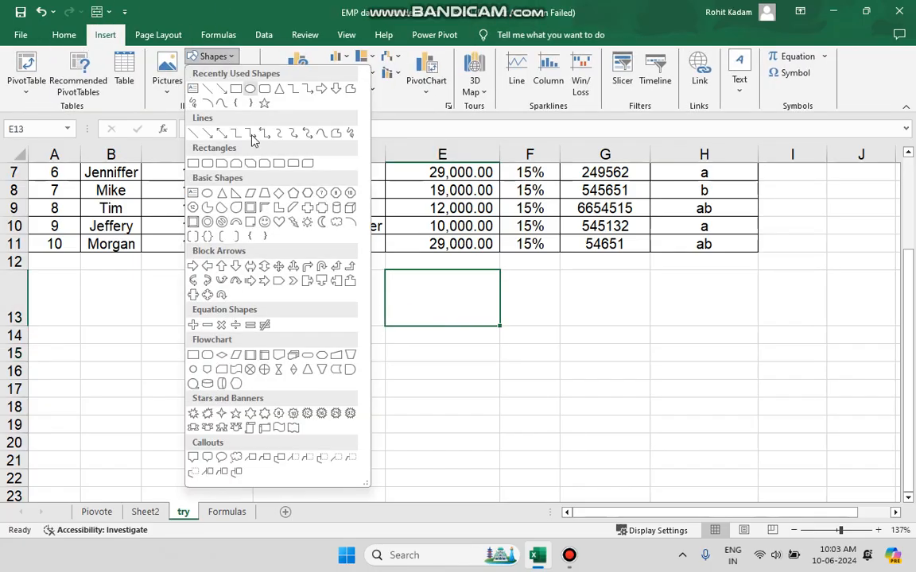
left_click(210, 56)
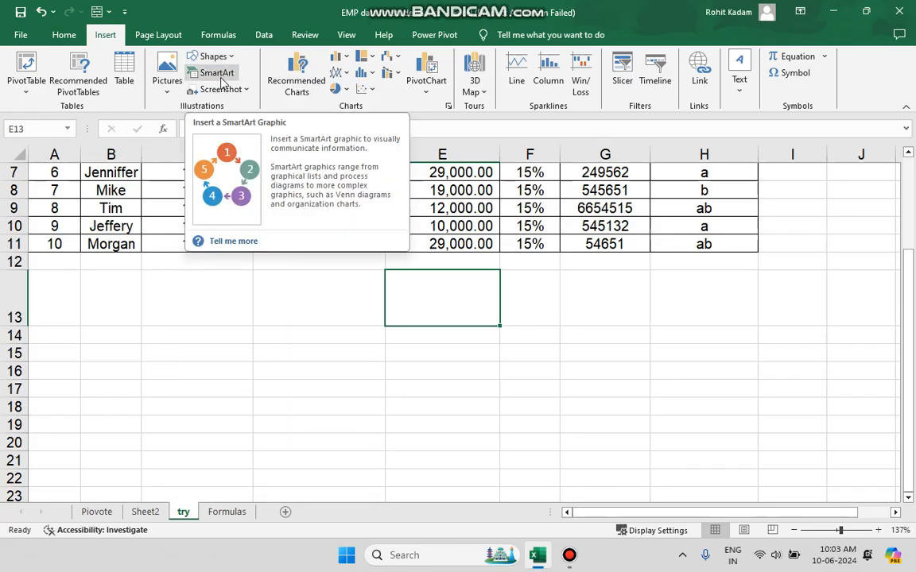
left_click(211, 74)
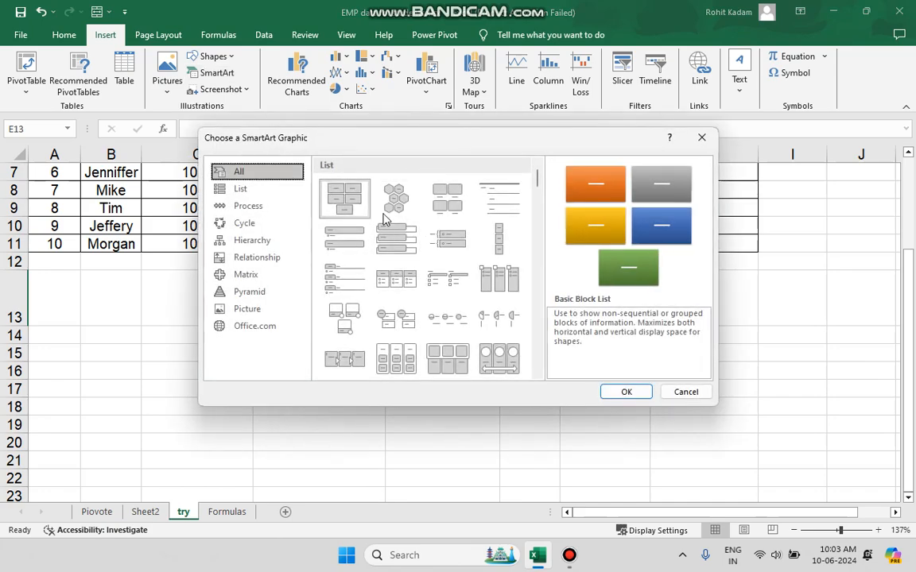
left_click(243, 189)
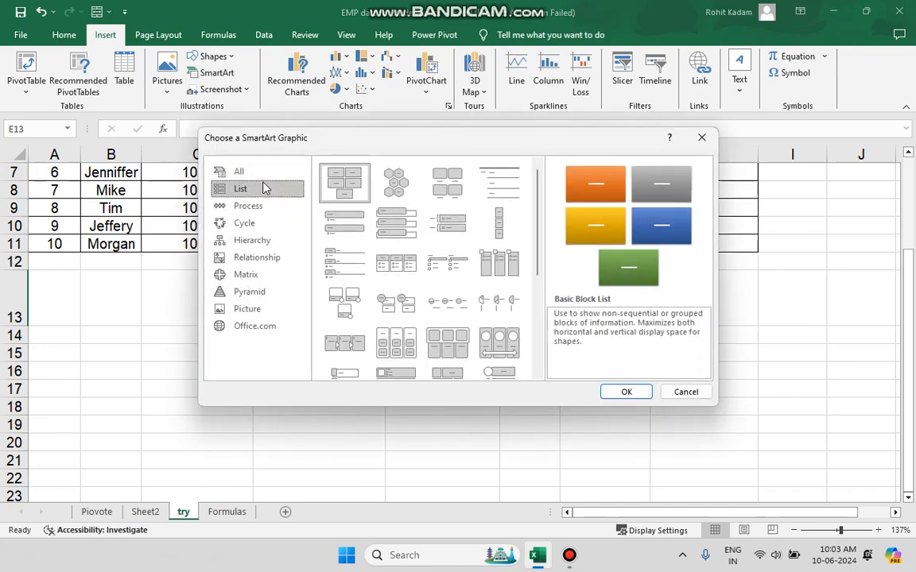
left_click(242, 224)
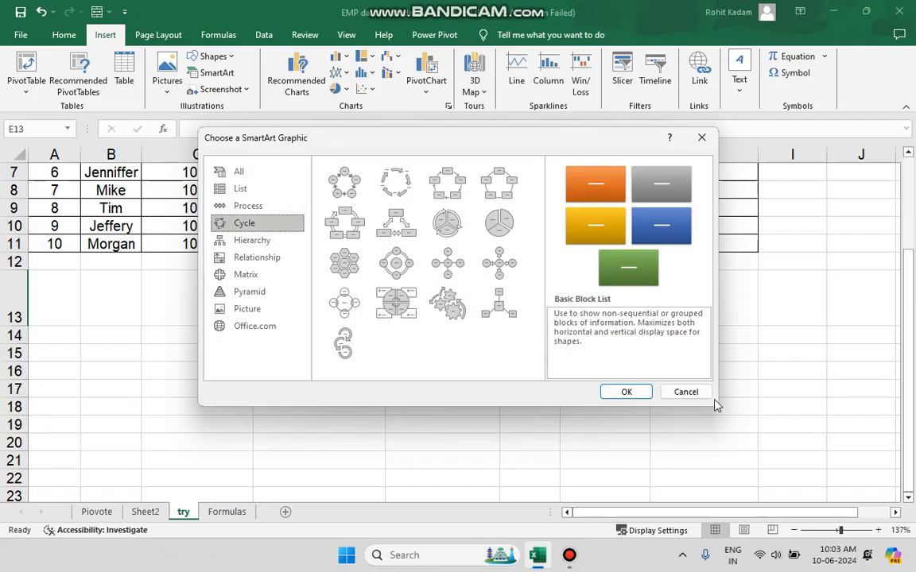
left_click(685, 392)
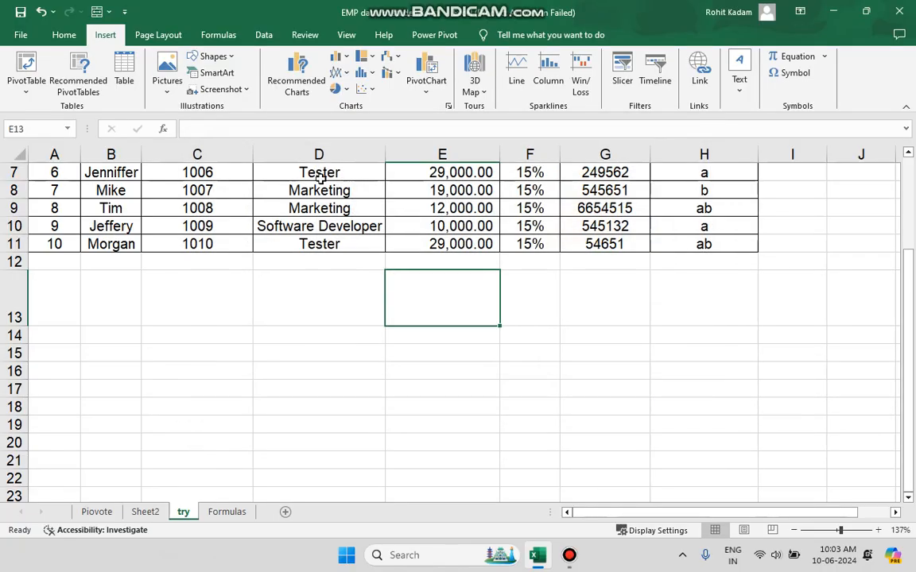
left_click(242, 92)
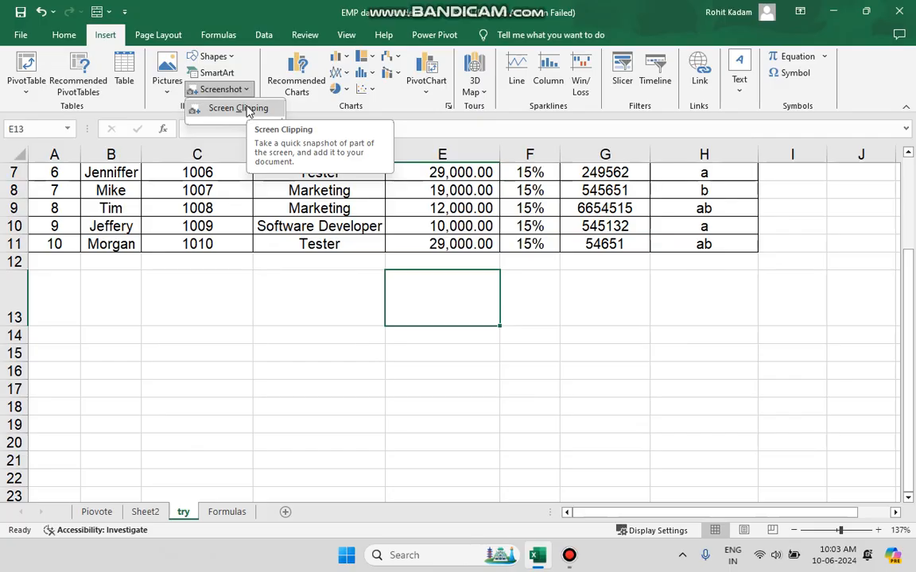
left_click(341, 103)
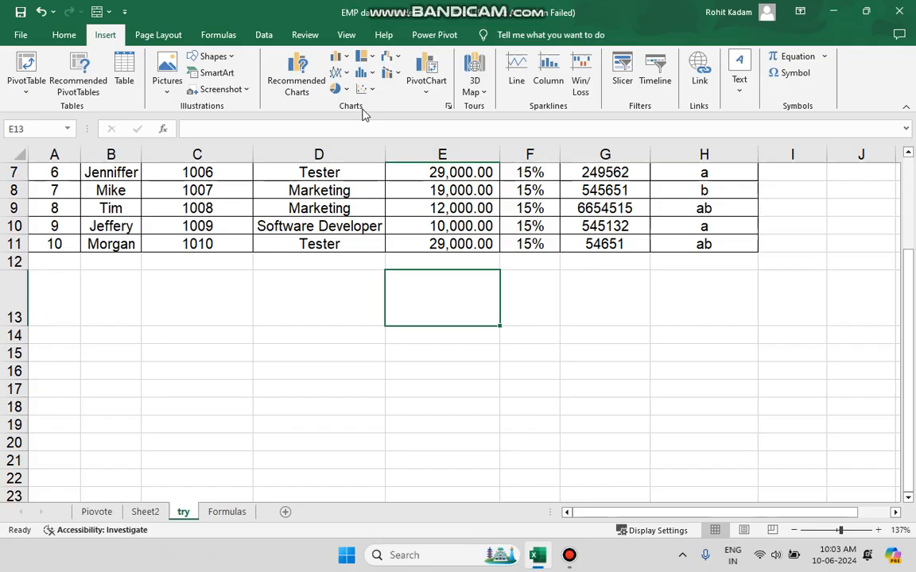
Insert the recommended Stacked Column chart for the employee table A1:H11.
scroll(365, 113, "up", 1)
scroll(384, 292, "up", 2)
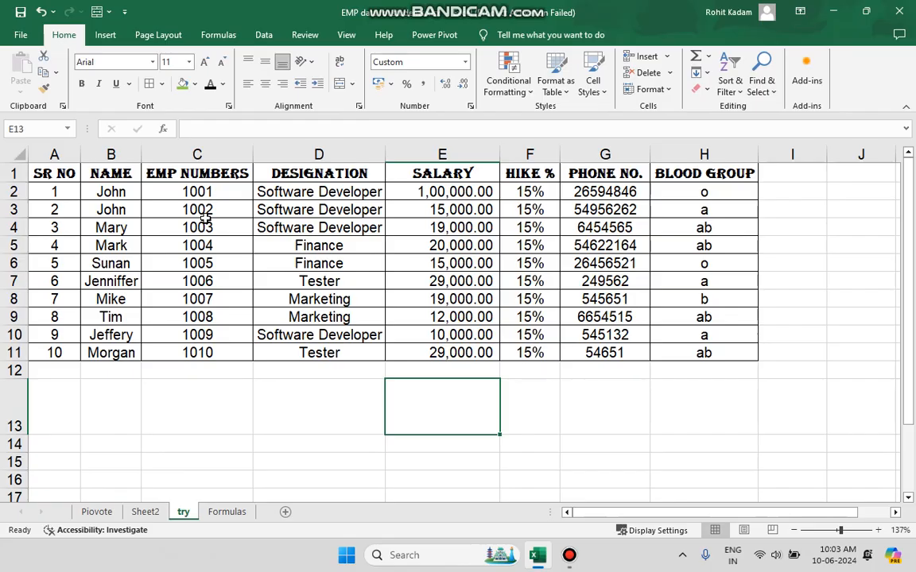
left_click(129, 40)
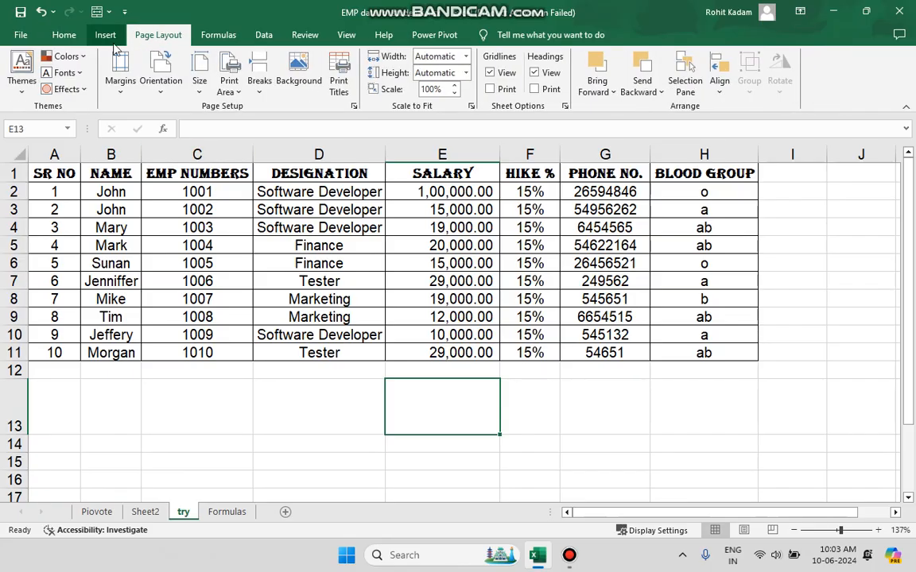
left_click(102, 40)
left_click_drag(46, 168, 666, 348)
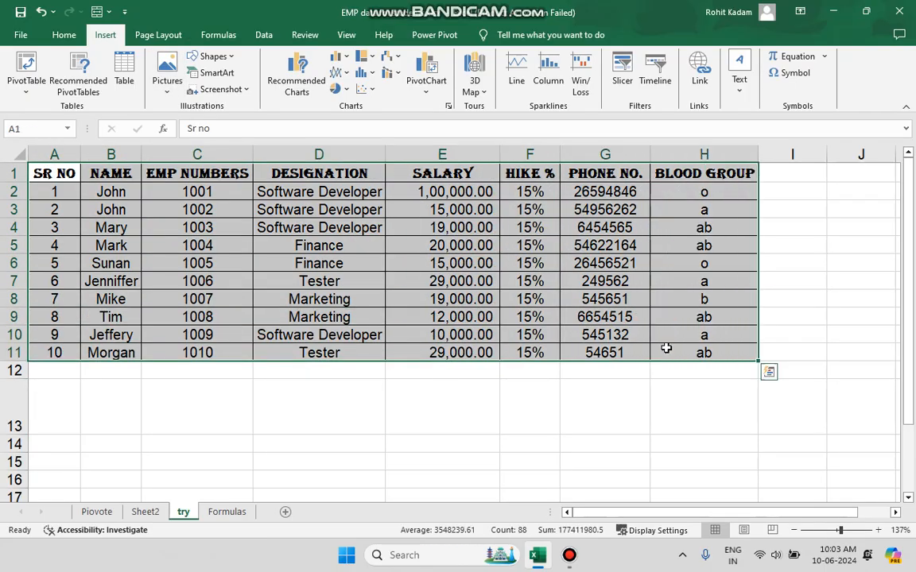
left_click(292, 91)
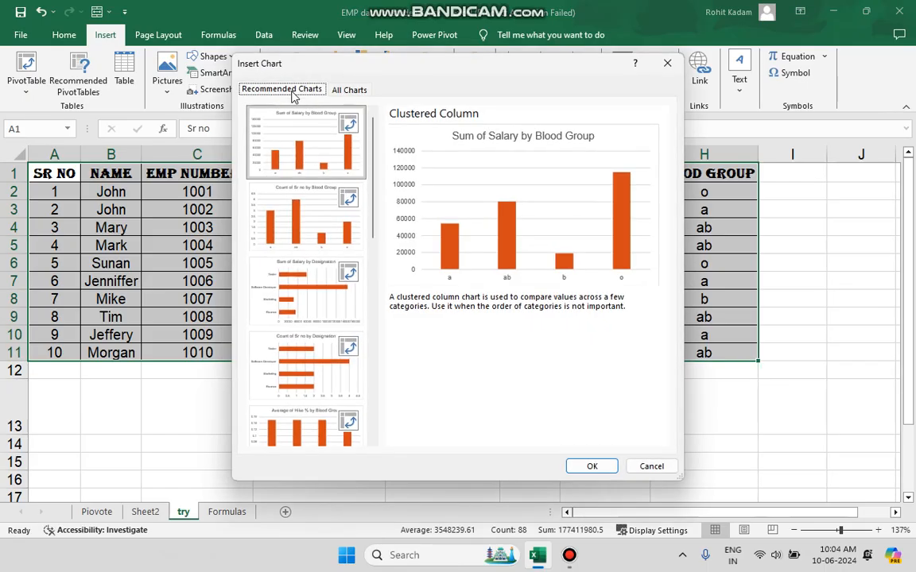
scroll(298, 318, "down", 10)
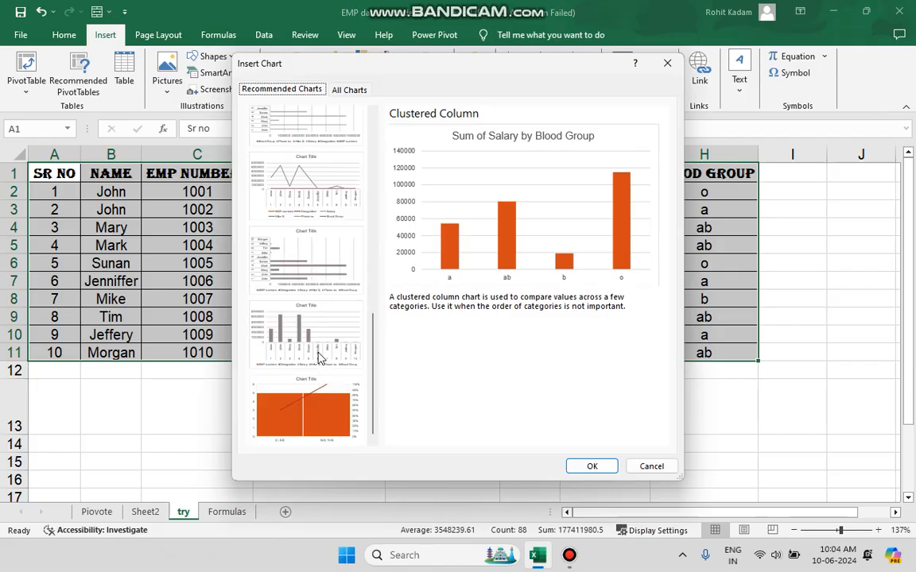
left_click(316, 351)
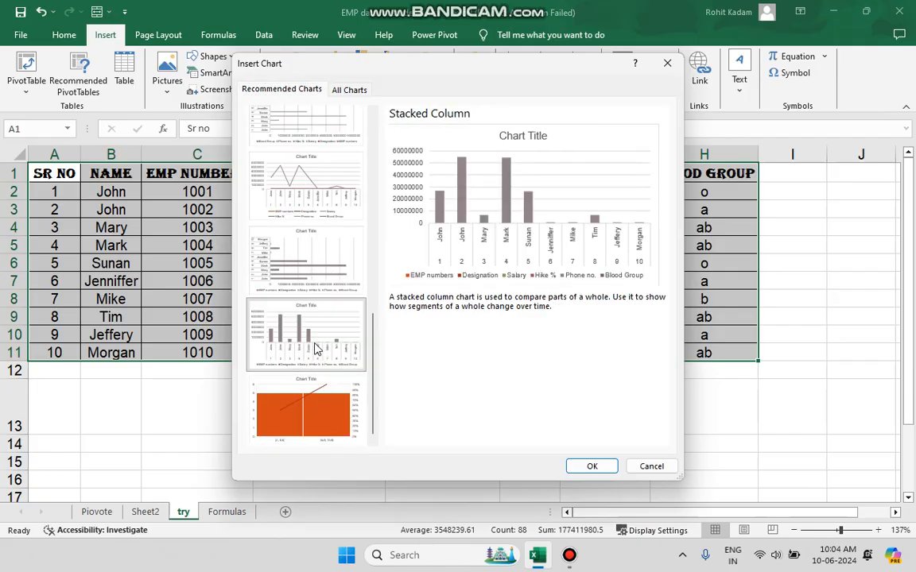
left_click(592, 466)
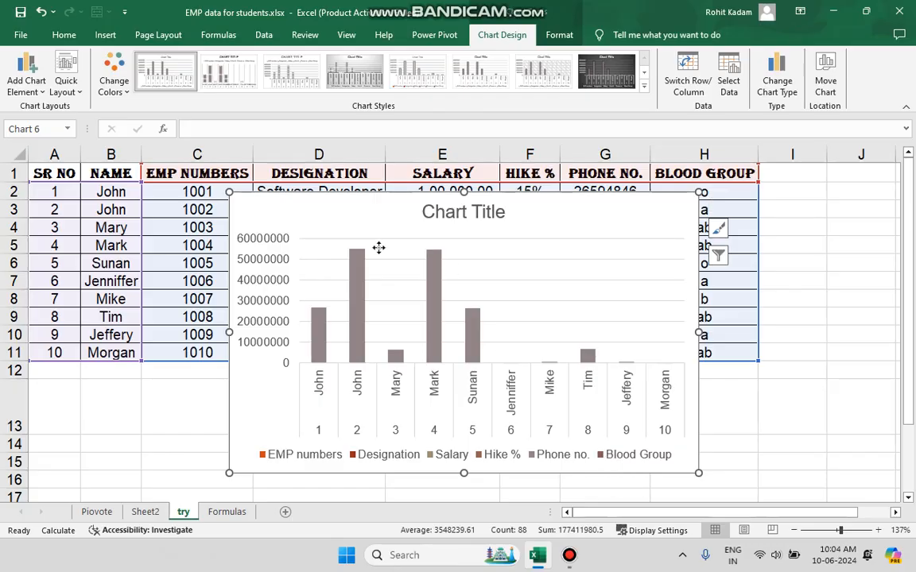
Move the stacked column chart below the table so it starts at column A of row 13.
left_click_drag(378, 248, 200, 383)
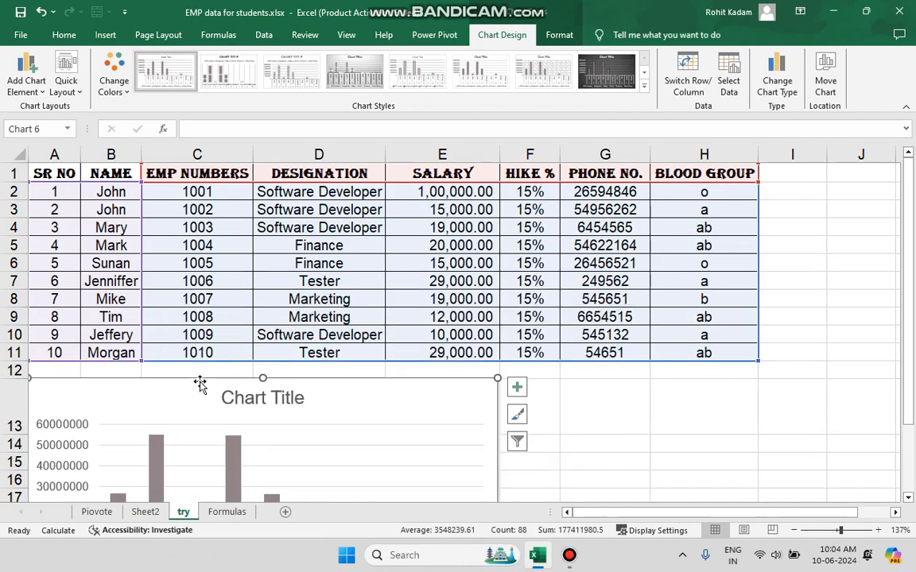
scroll(659, 364, "down", 2)
double_click(297, 414)
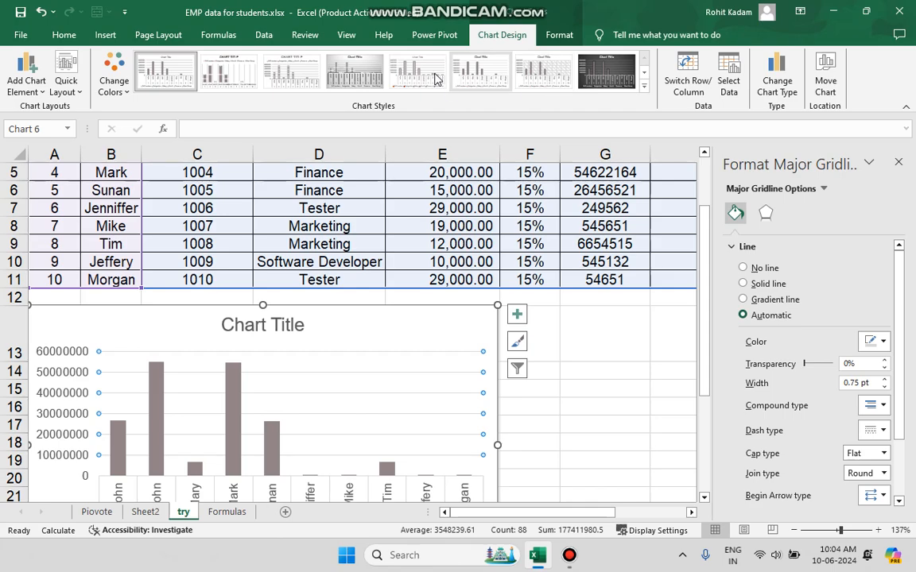
left_click(899, 161)
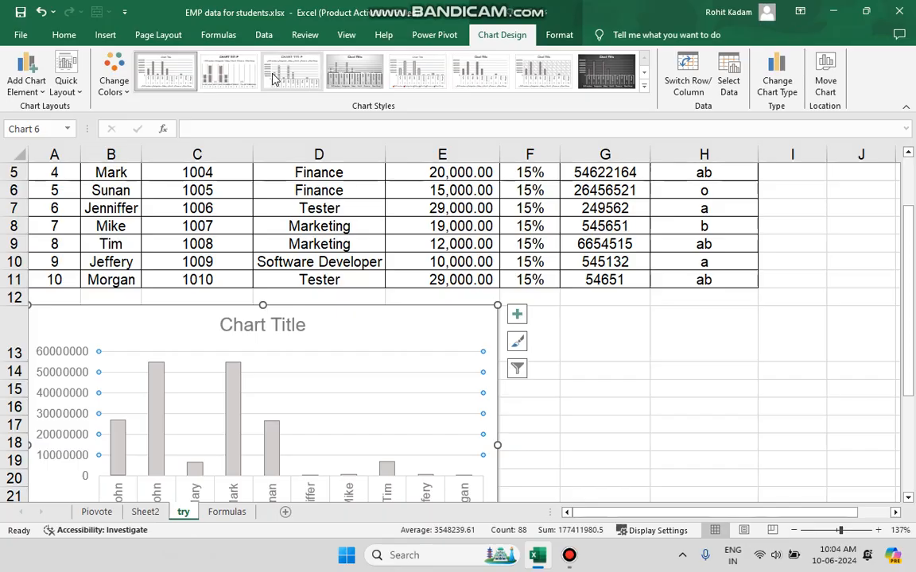
View the chart's color palettes without applying one, and delete the stacked column chart.
left_click(114, 80)
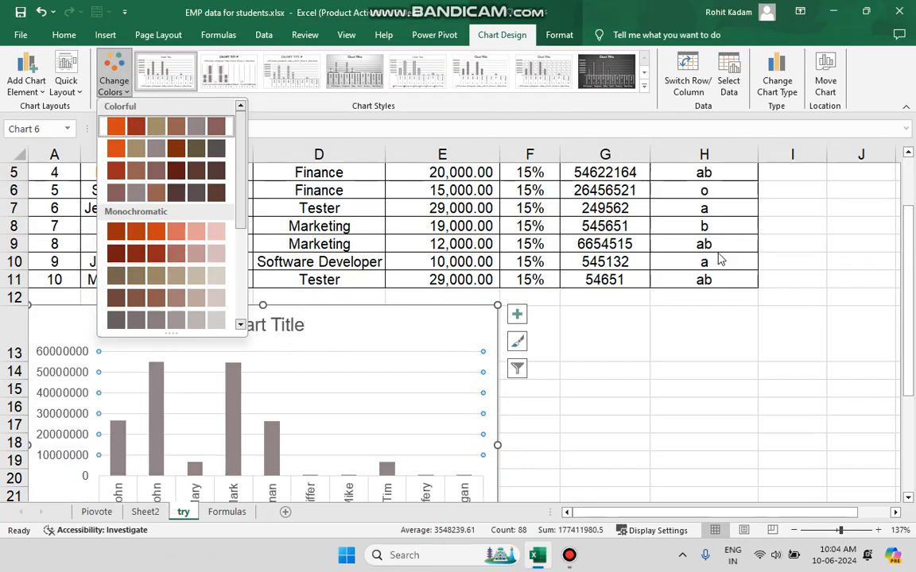
key("Escape")
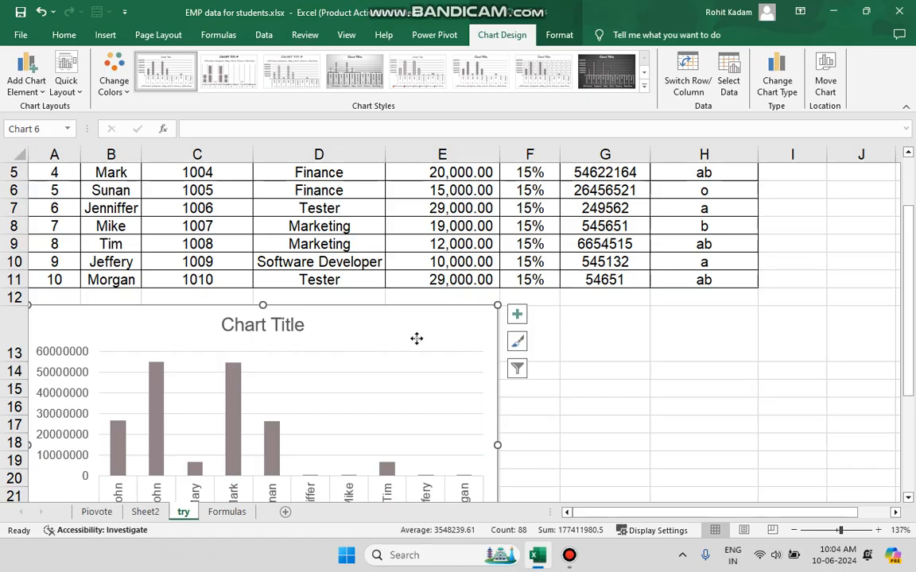
left_click(417, 340)
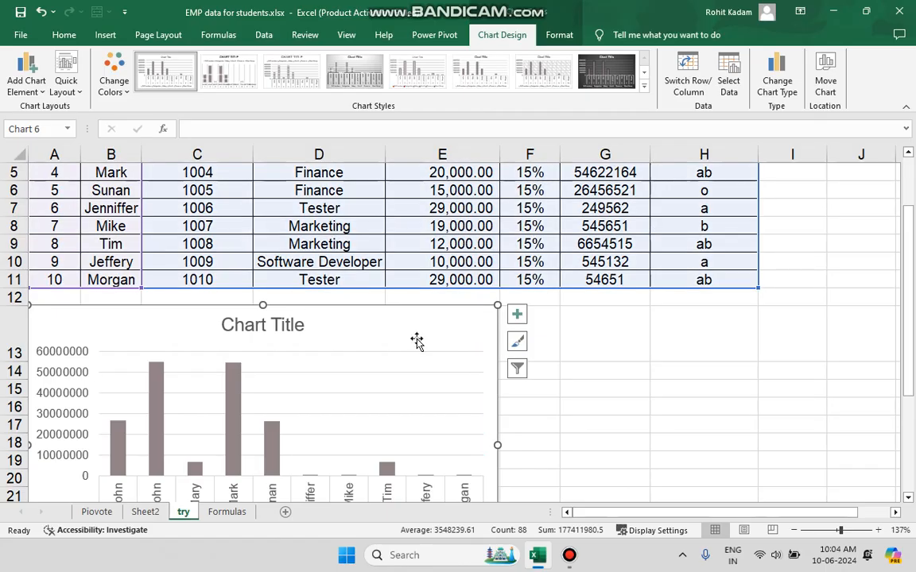
key("Delete")
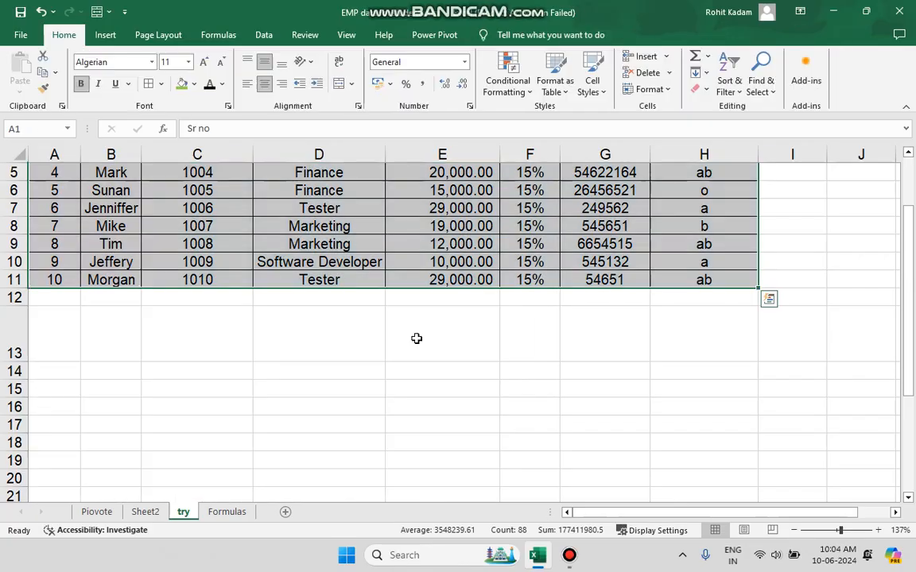
Preview the column and bar, hierarchy, and pie chart types for the selected employee table without inserting a chart.
left_click(106, 35)
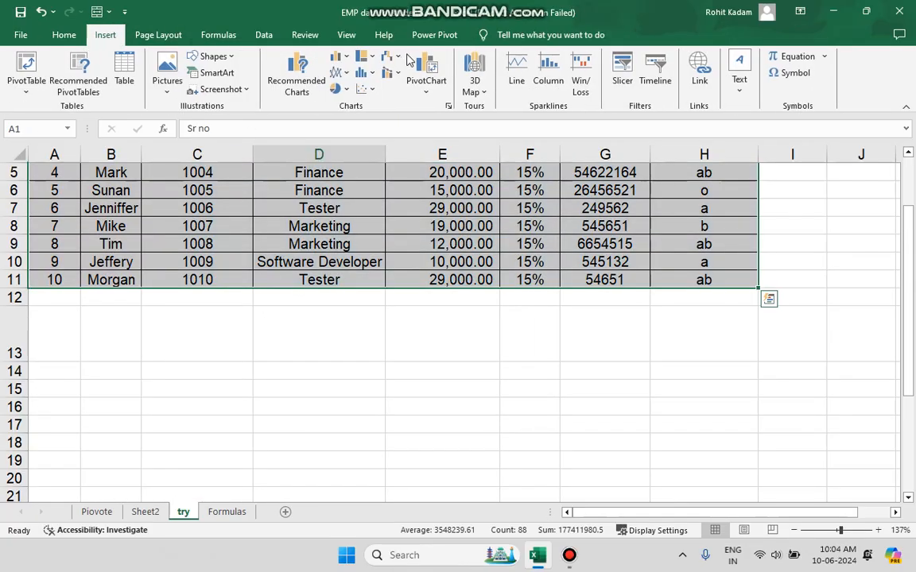
left_click(337, 57)
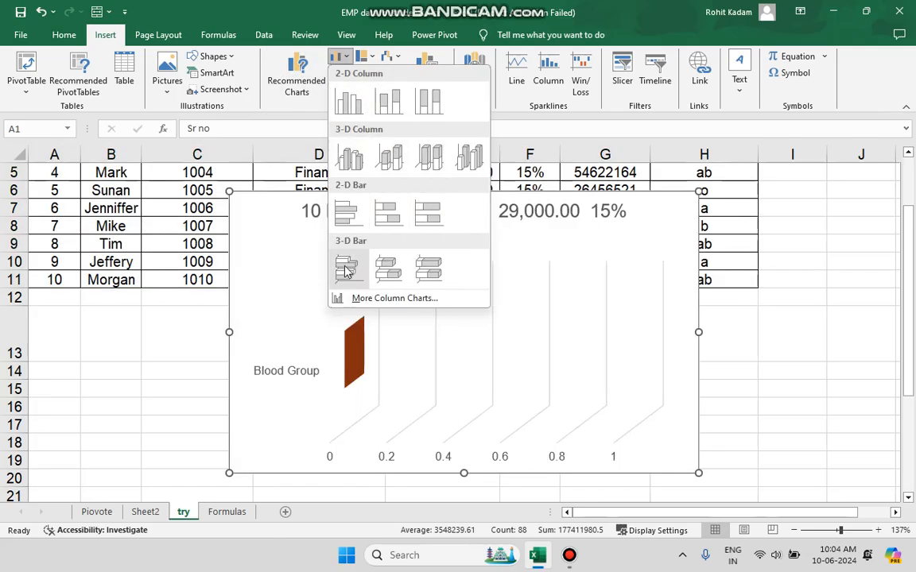
left_click(347, 60)
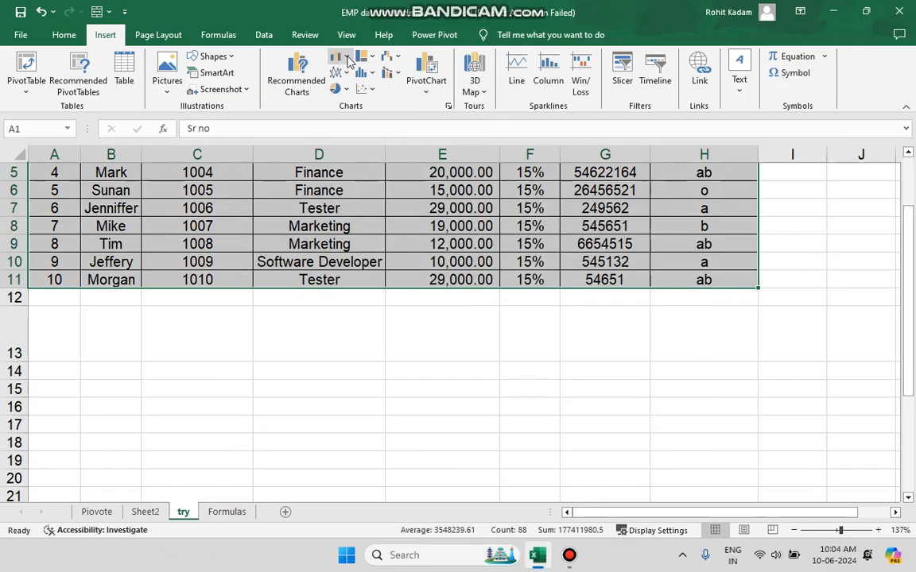
left_click(368, 57)
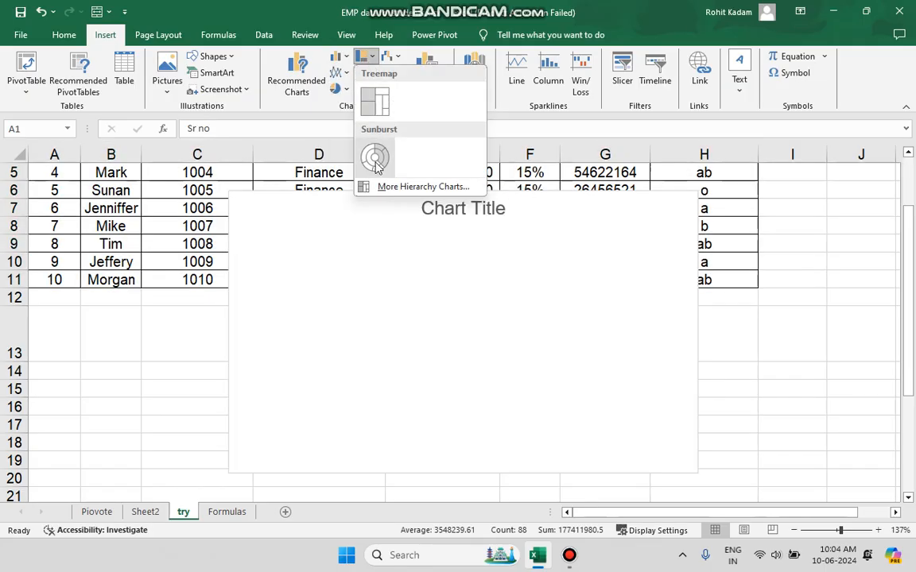
left_click(365, 56)
left_click(344, 89)
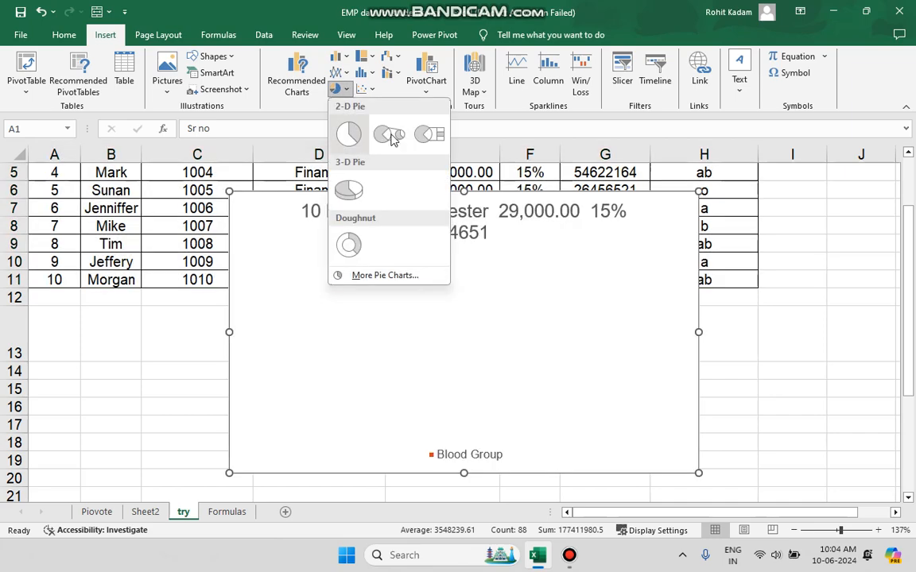
left_click(148, 407)
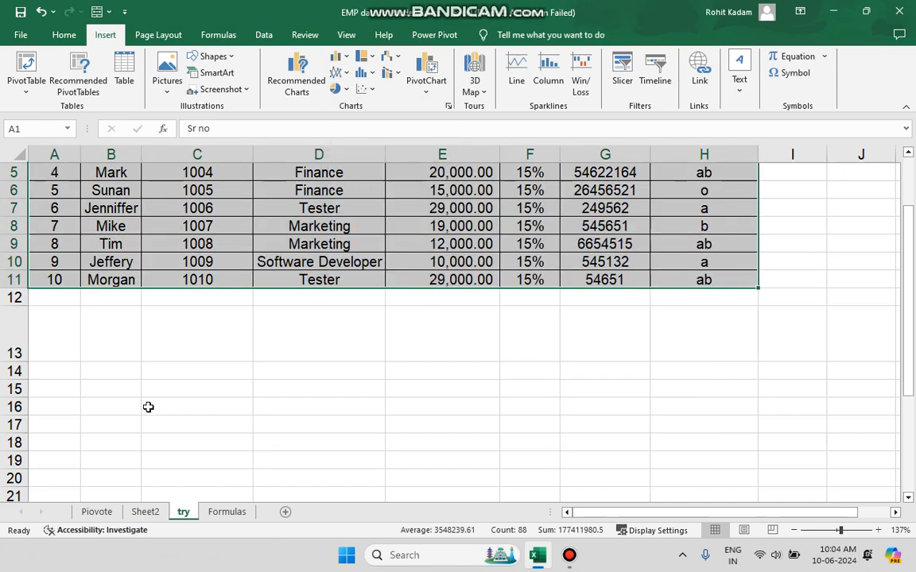
Preview a 2-D pie chart with only the empty cell D16 selected.
left_click(354, 402)
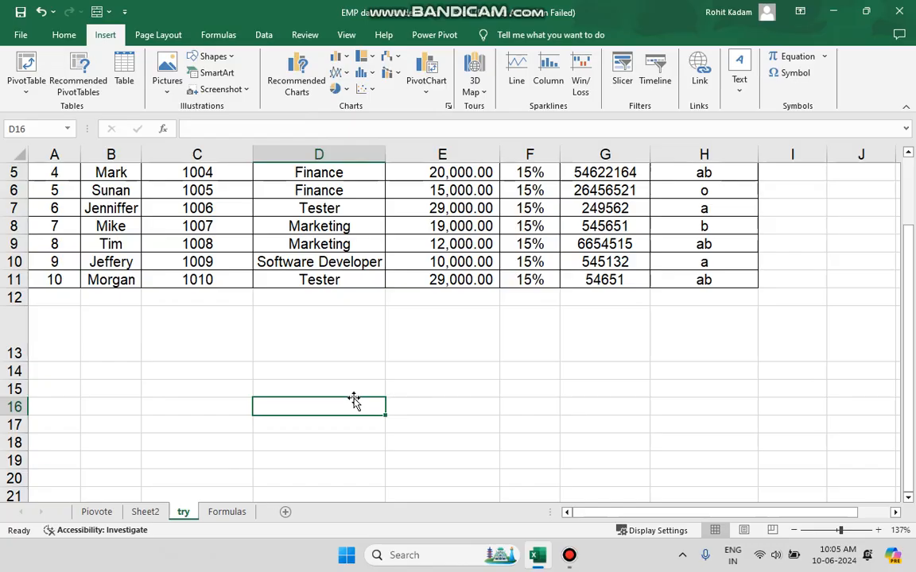
left_click(340, 89)
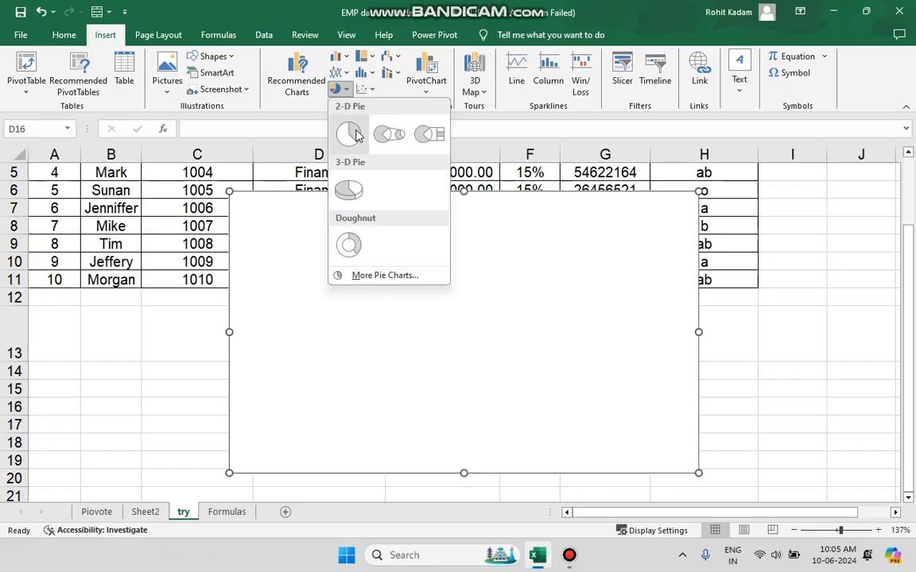
left_click(189, 450)
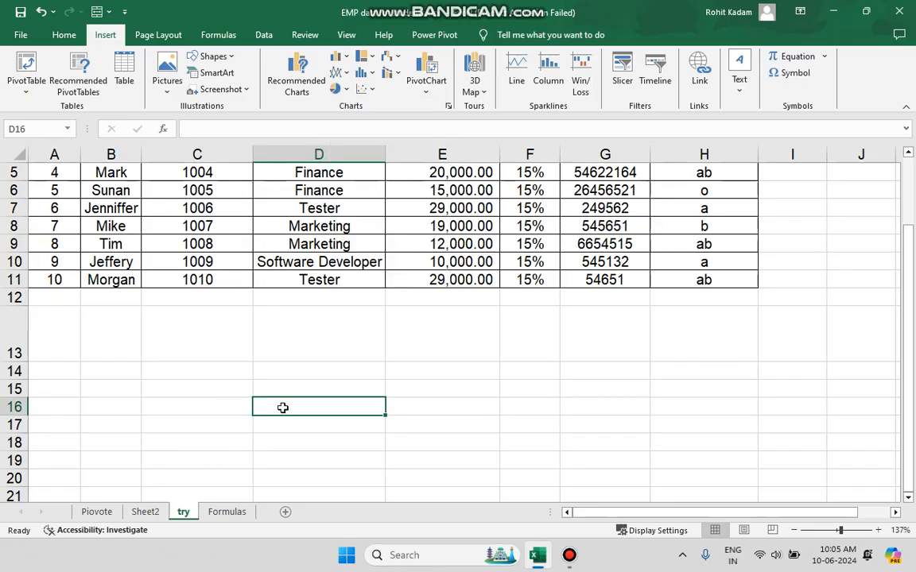
Enter the sample percentages 60%, 20% and 20% in cells D16 to D18.
type("60")
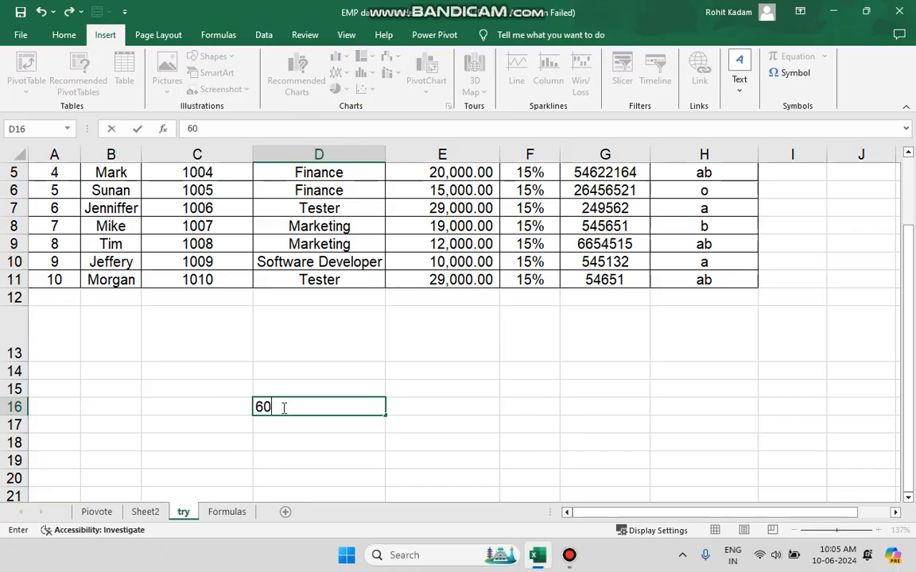
type("%")
key("Return")
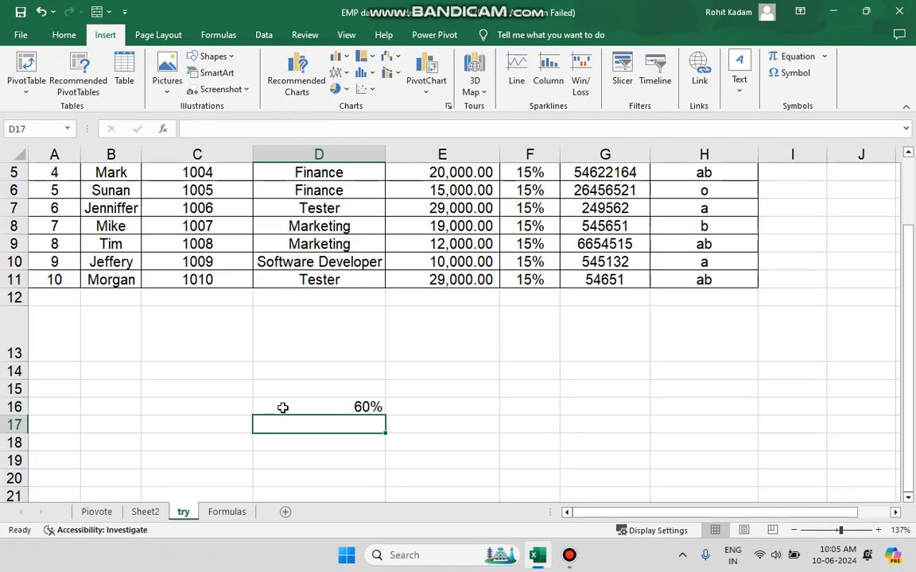
type("20%")
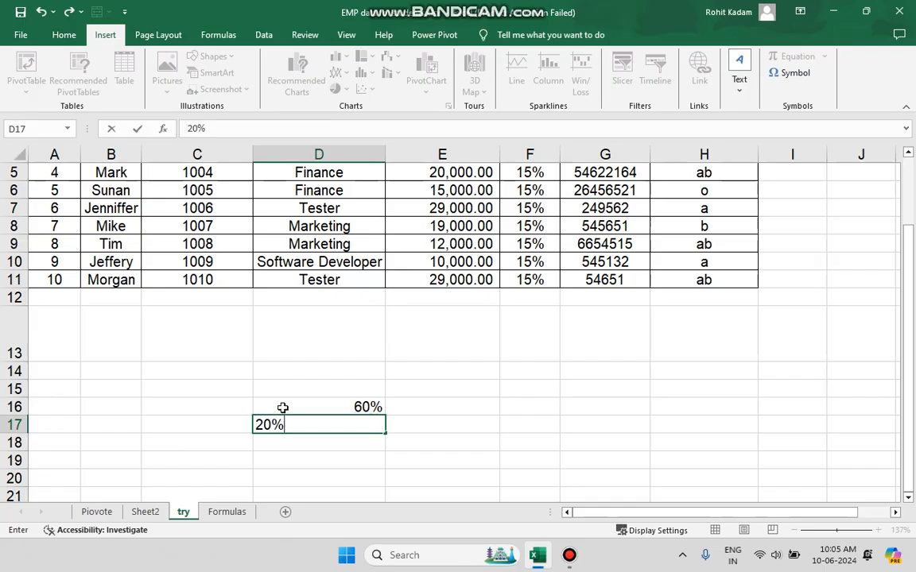
key("Return")
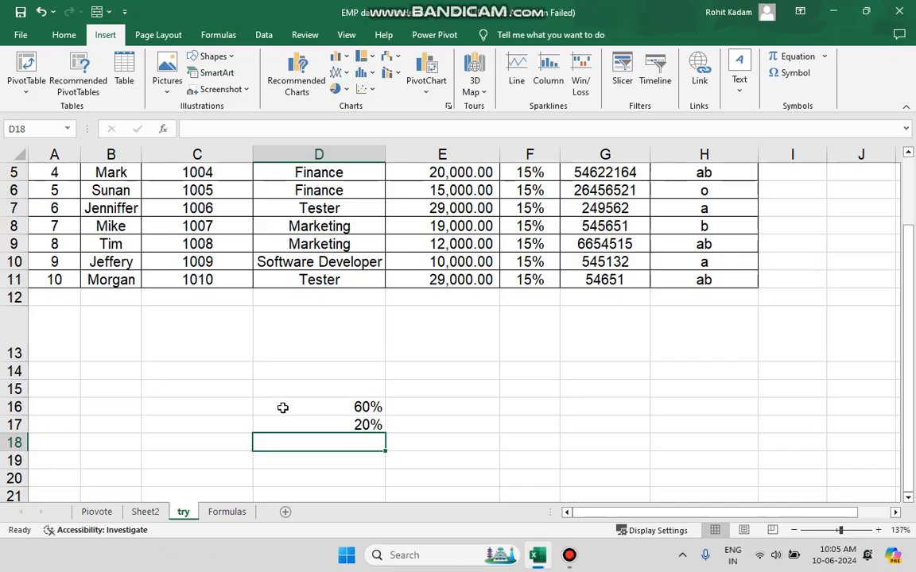
type("2")
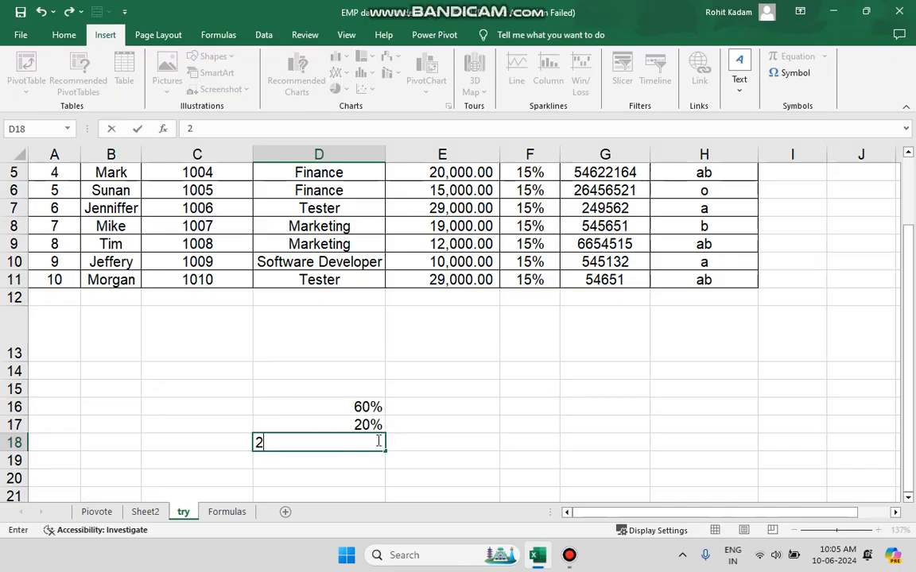
type("0%")
left_click(438, 427)
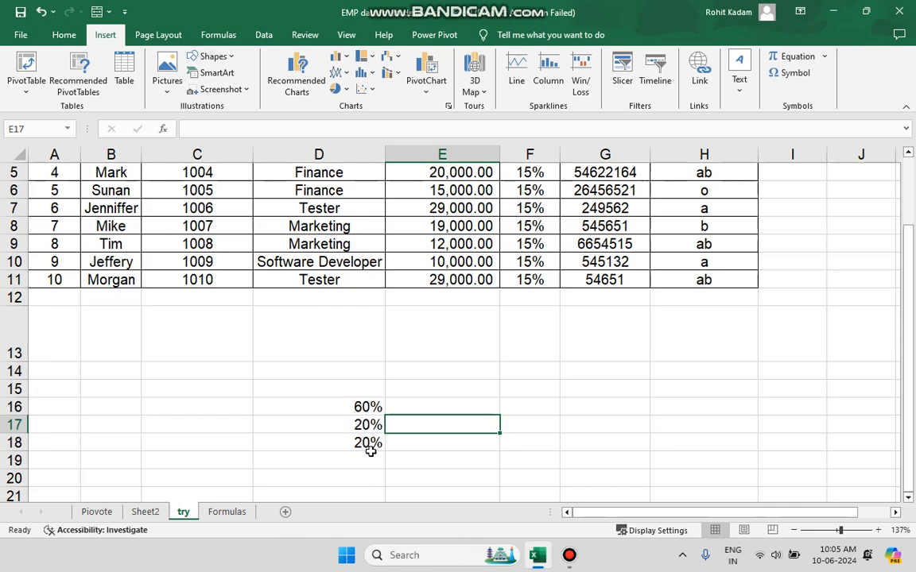
left_click(411, 457)
Preview a 2-D pie chart of the percentages in D16:D18 without inserting it.
left_click_drag(370, 407, 369, 441)
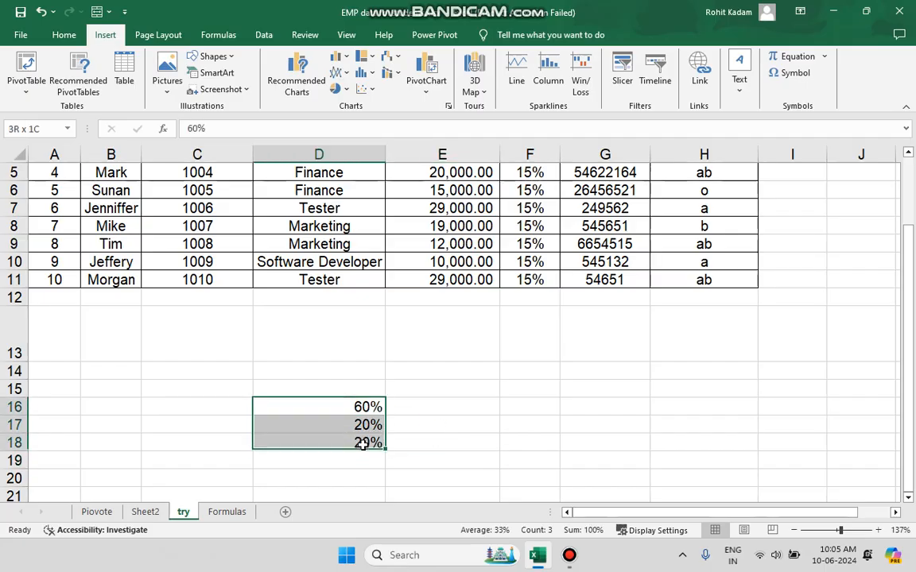
left_click(336, 89)
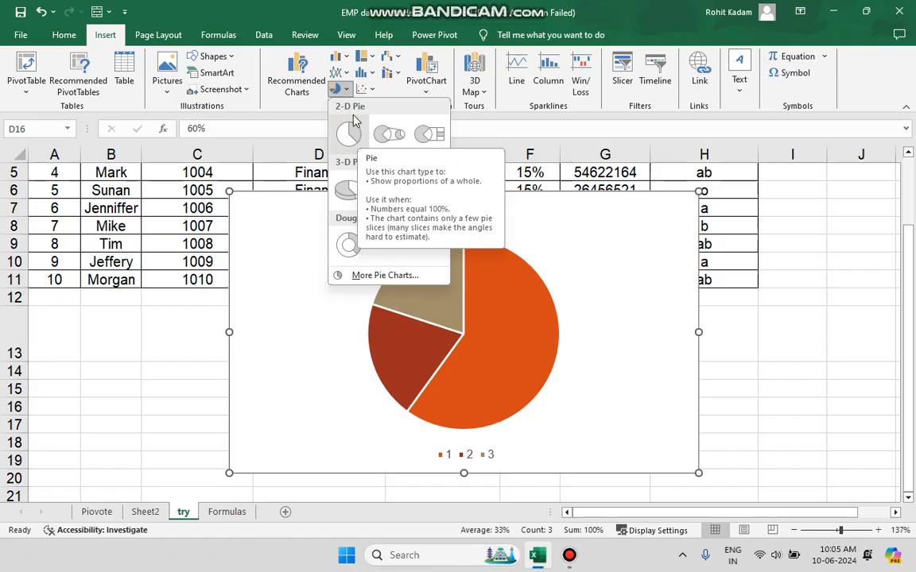
left_click(193, 350)
Preview 2-D pie charts for the NAME column cells B2:B12 without inserting one.
scroll(210, 380, "up", 2)
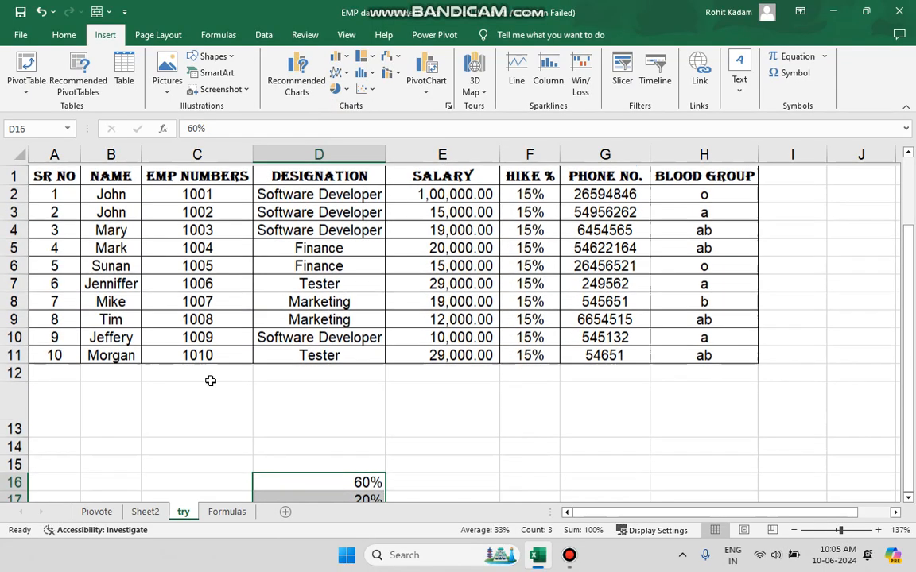
left_click_drag(107, 195, 112, 371)
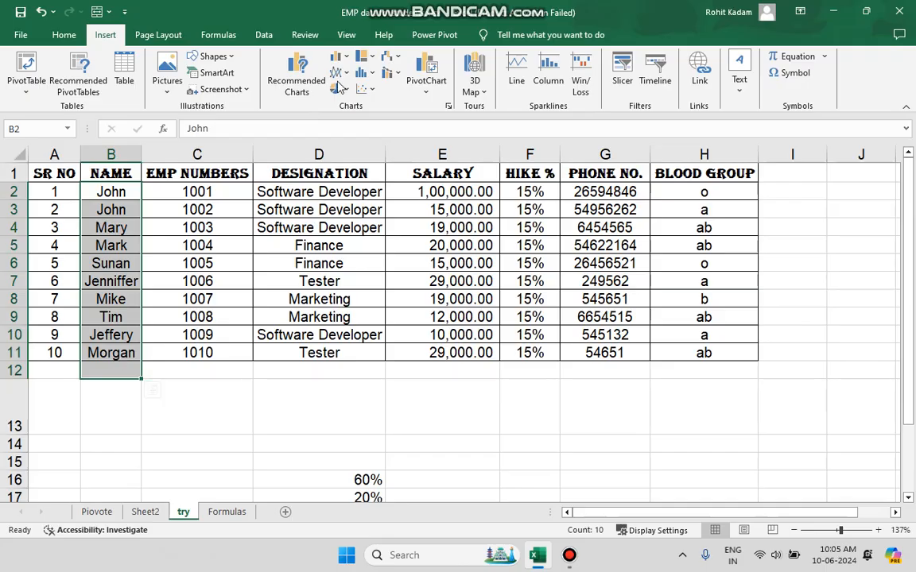
left_click(337, 90)
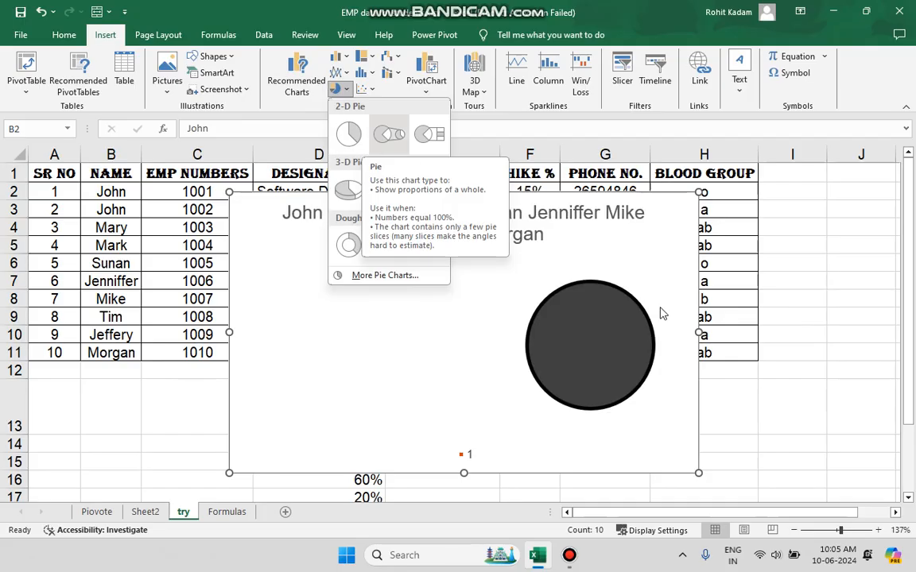
left_click(602, 408)
Delete the sample percentages from cells D16:D18.
scroll(464, 415, "down", 5)
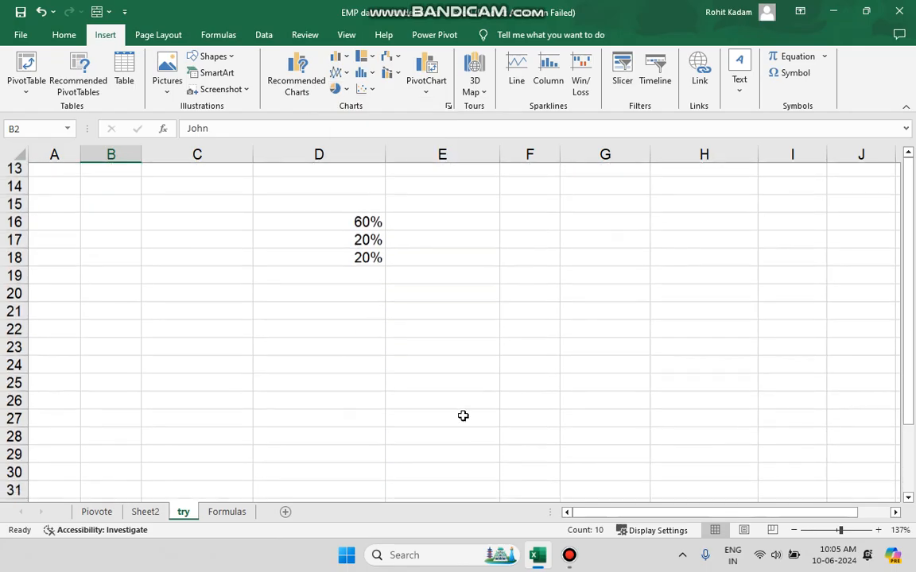
left_click_drag(371, 209, 368, 243)
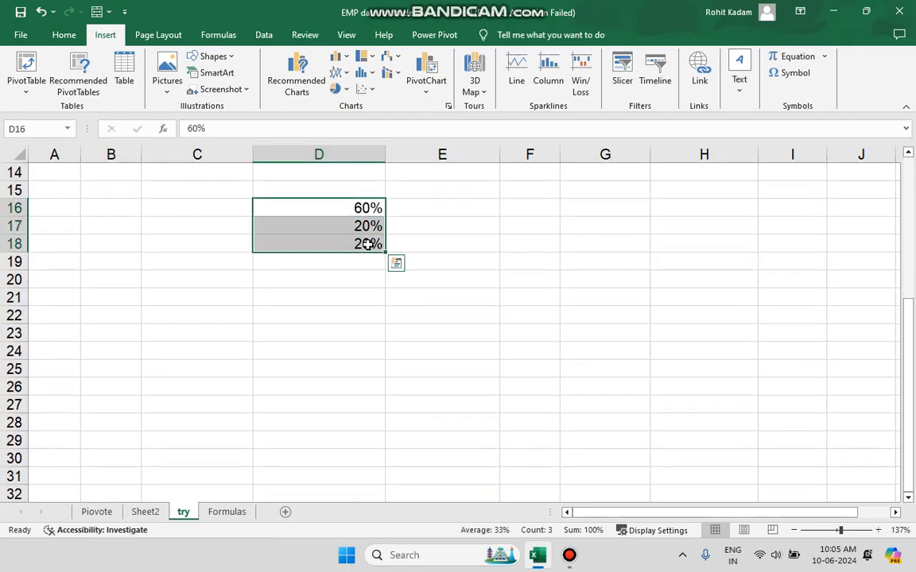
key("Delete")
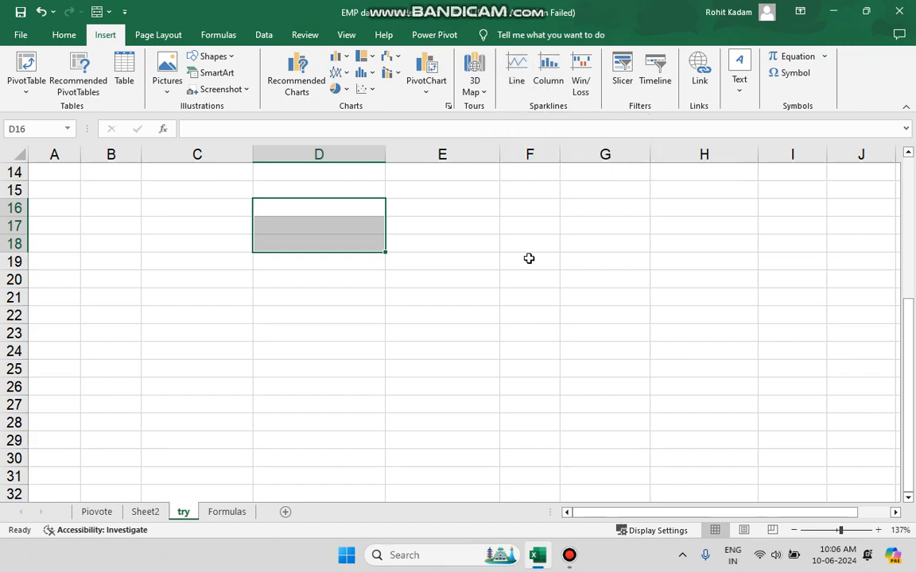
Begin a line sparkline for empty cell E12, using the SALARY values E2:E11 as its data range.
scroll(528, 259, "up", 5)
left_click(302, 400)
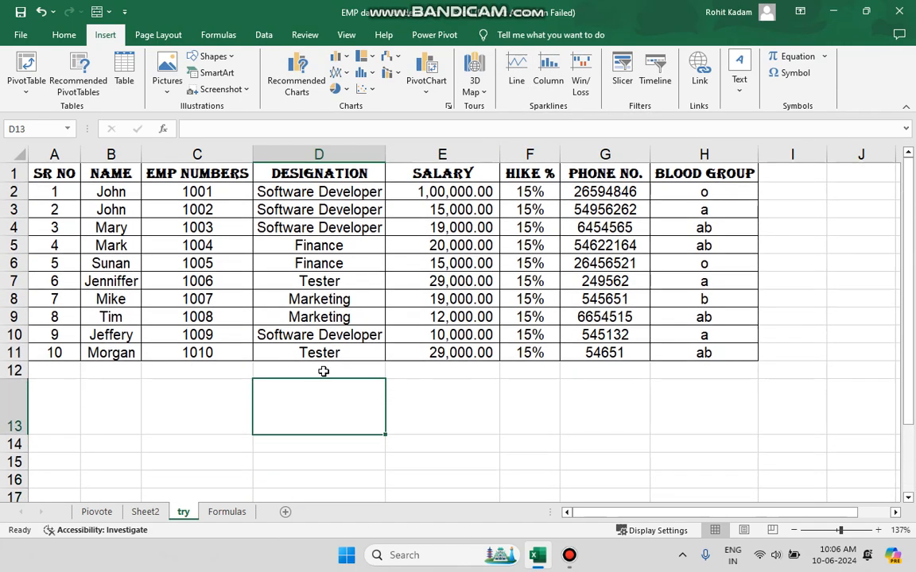
left_click(323, 371)
left_click(408, 382)
left_click(430, 371)
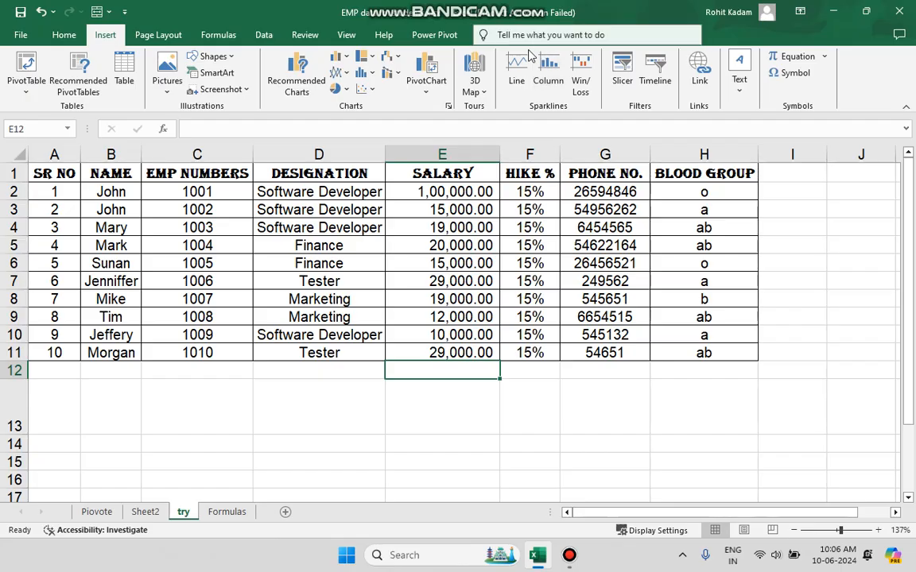
left_click(516, 70)
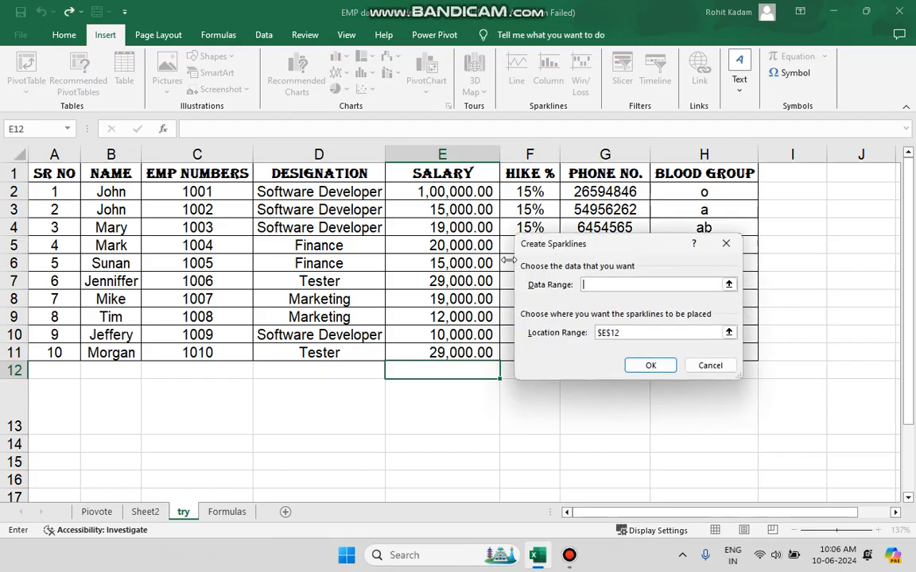
left_click_drag(451, 191, 465, 352)
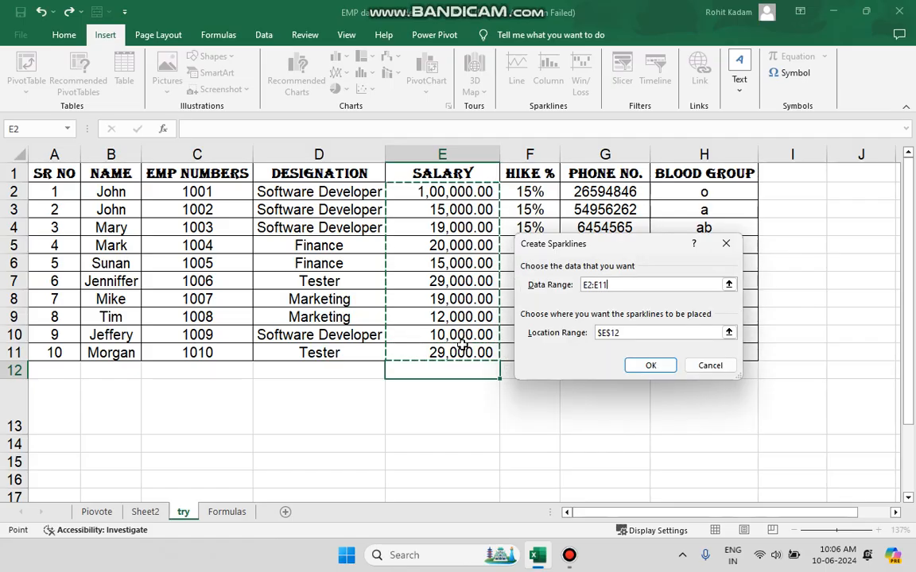
Set the sparkline's location range to $E$12 and create the line sparkline.
left_click(476, 371)
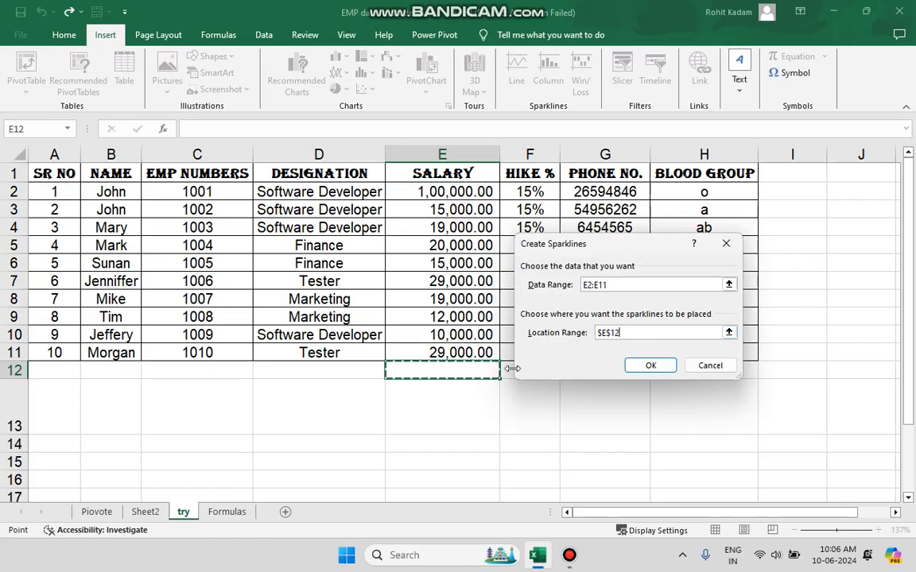
key("BackSpace")
key("BackSpace")
key("BackSpace")
key("BackSpace")
key("BackSpace")
key("BackSpace")
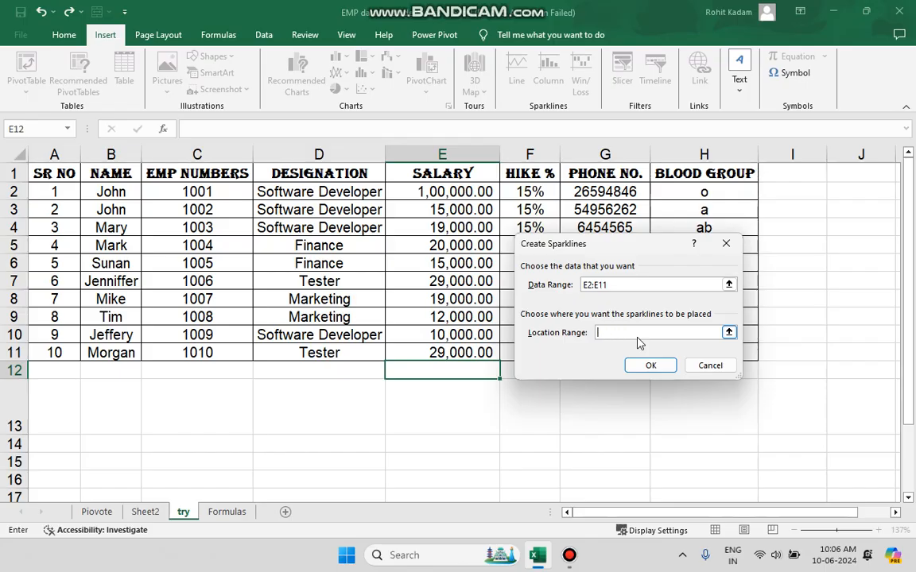
left_click(479, 370)
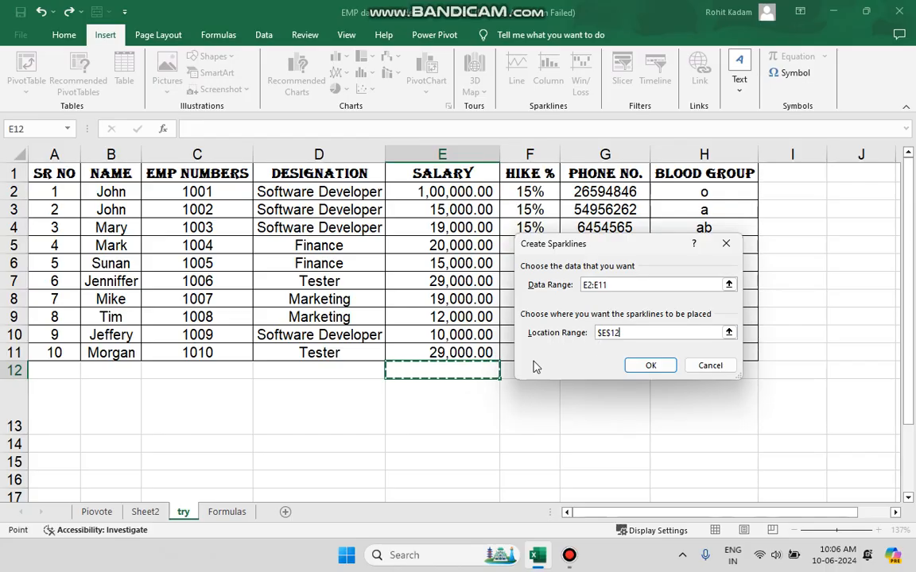
left_click(650, 366)
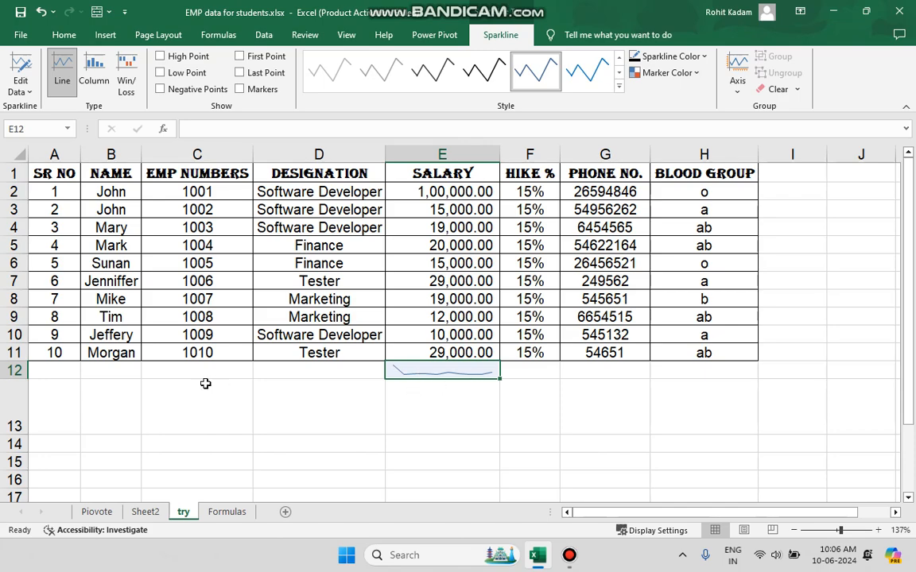
Make row 12 about three times as tall and apply the first light gray style to the line sparkline in E12.
left_click_drag(21, 379, 20, 414)
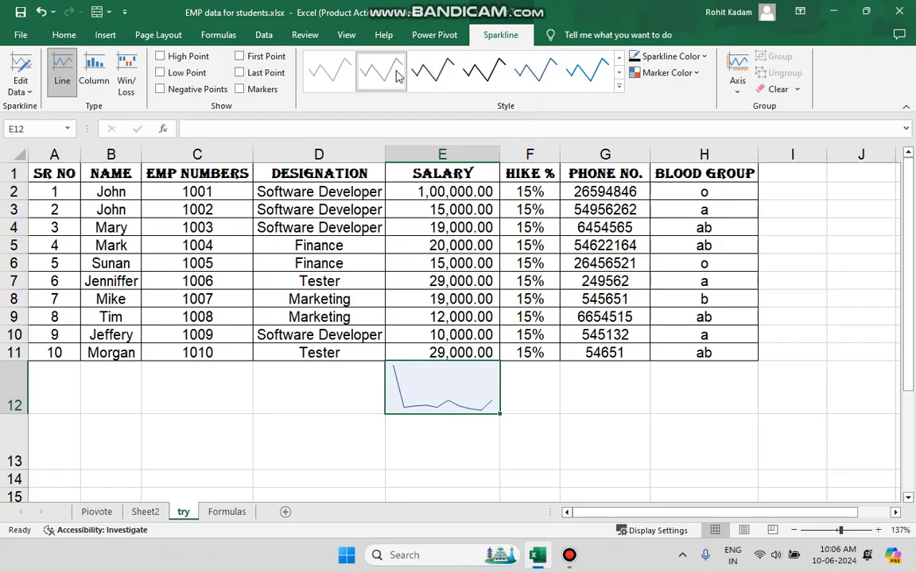
left_click(340, 77)
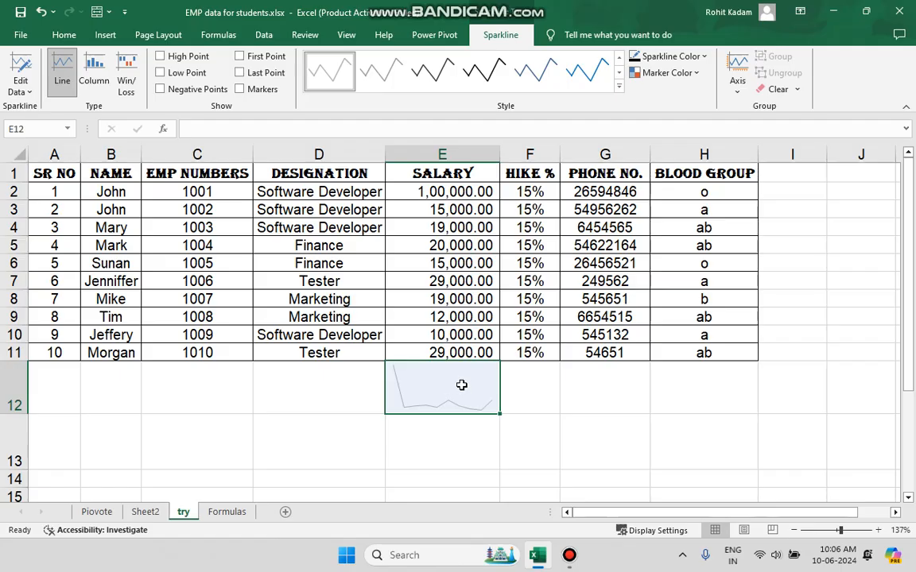
left_click(337, 405)
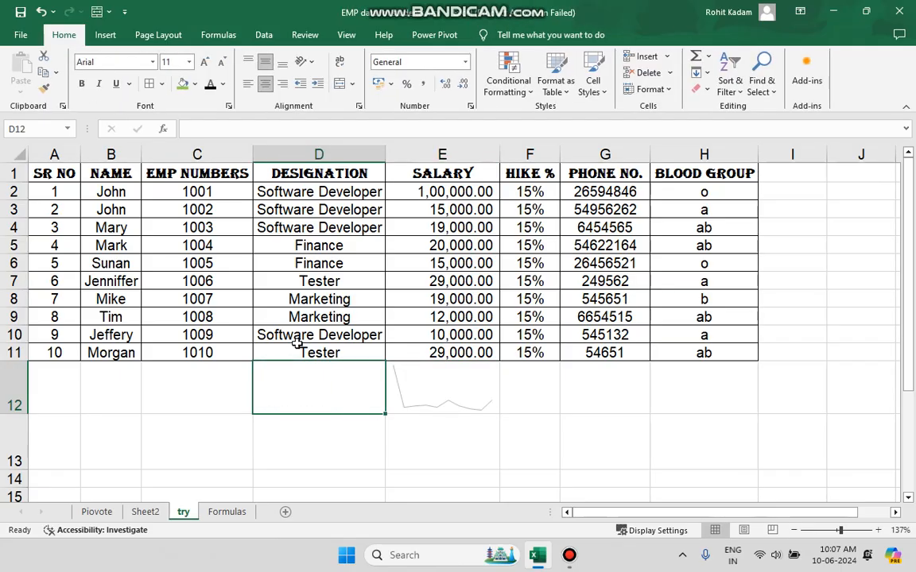
Create a column sparkline in cell E13 from the SALARY values E2:E11.
left_click(444, 425)
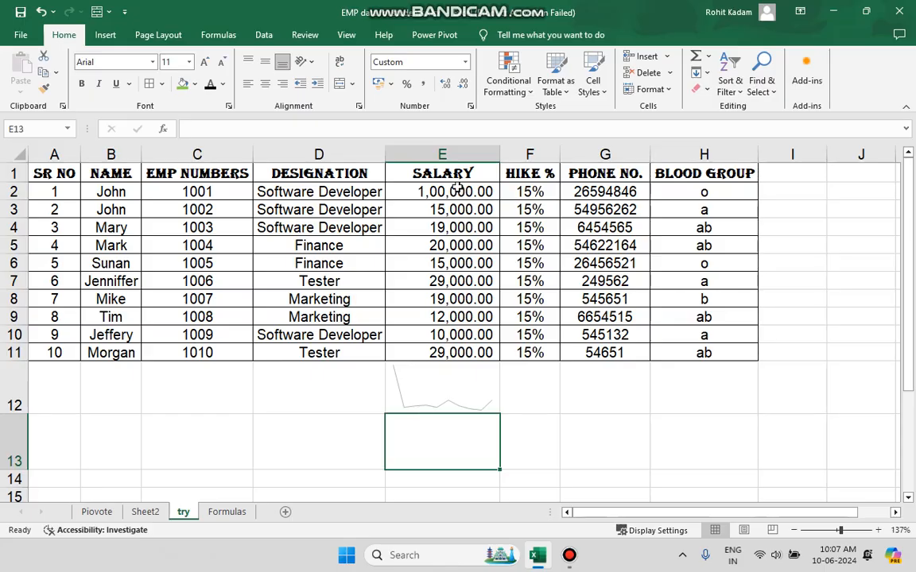
left_click_drag(458, 188, 461, 353)
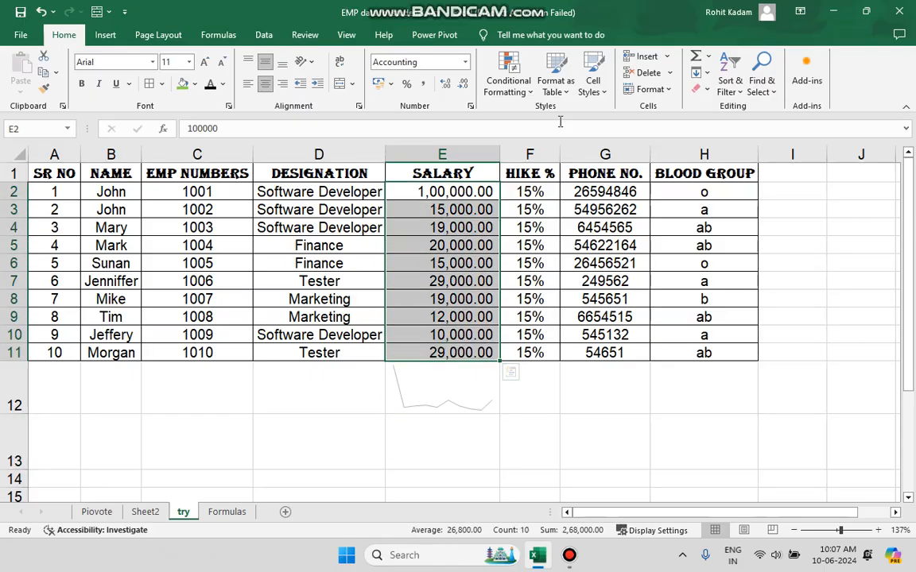
left_click(110, 37)
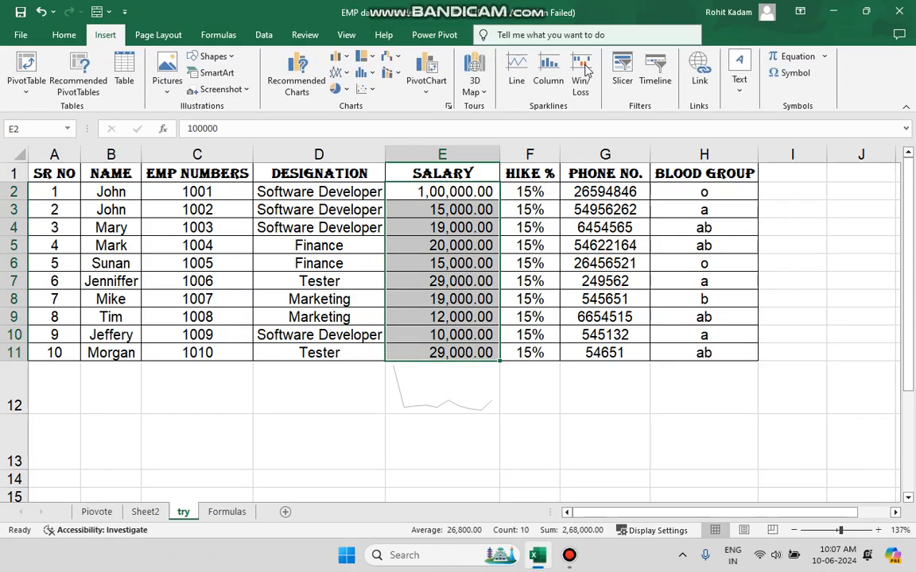
left_click(548, 75)
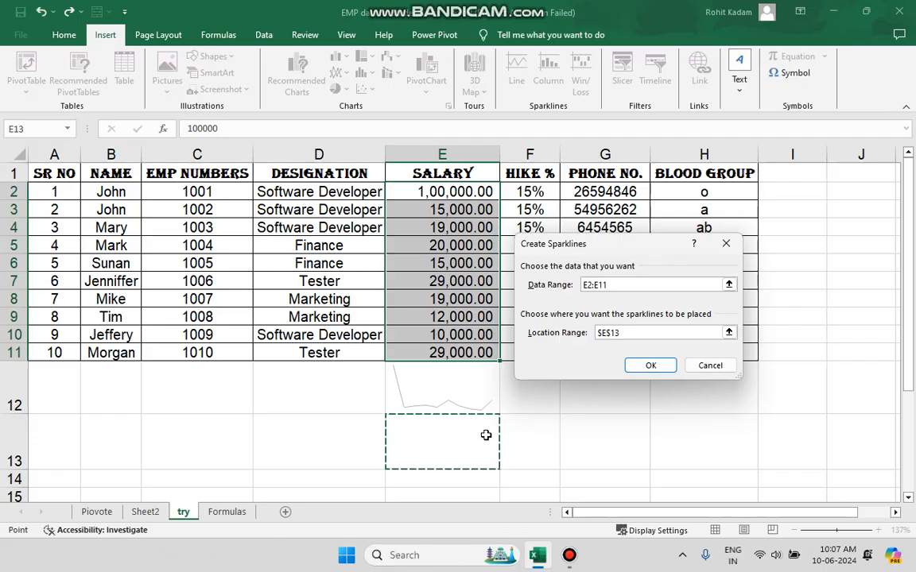
left_click(657, 364)
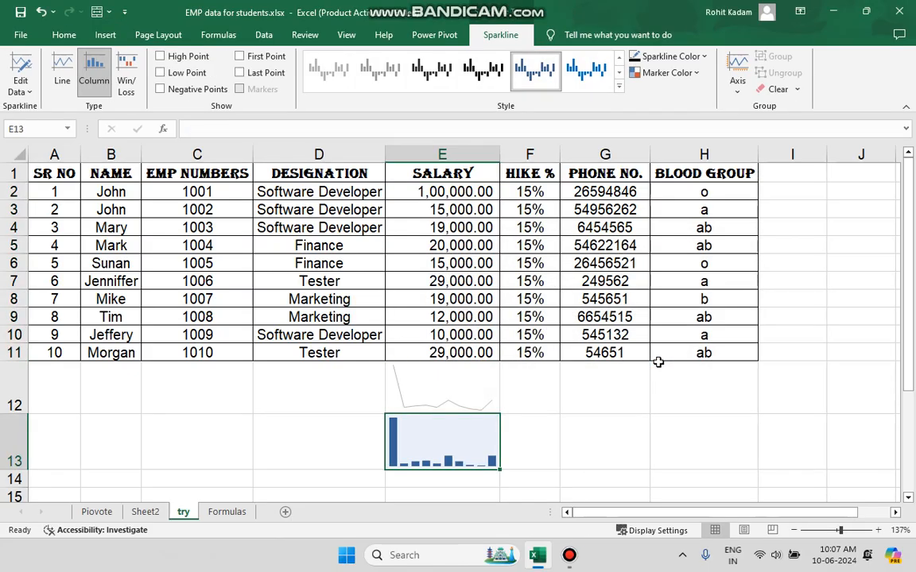
Select cell G13, insert a header and footer on the sheet, and view the page's header and footer areas.
left_click(64, 35)
left_click(105, 35)
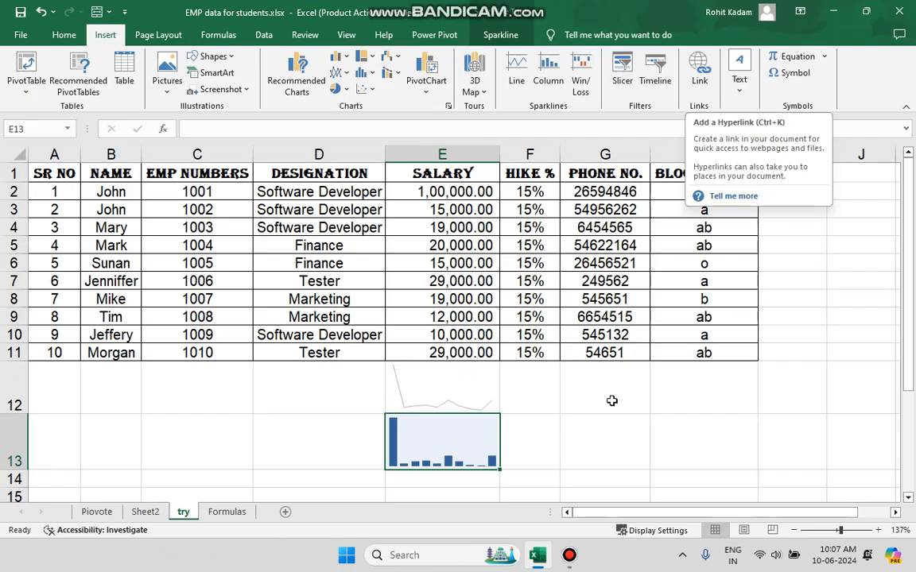
left_click(600, 438)
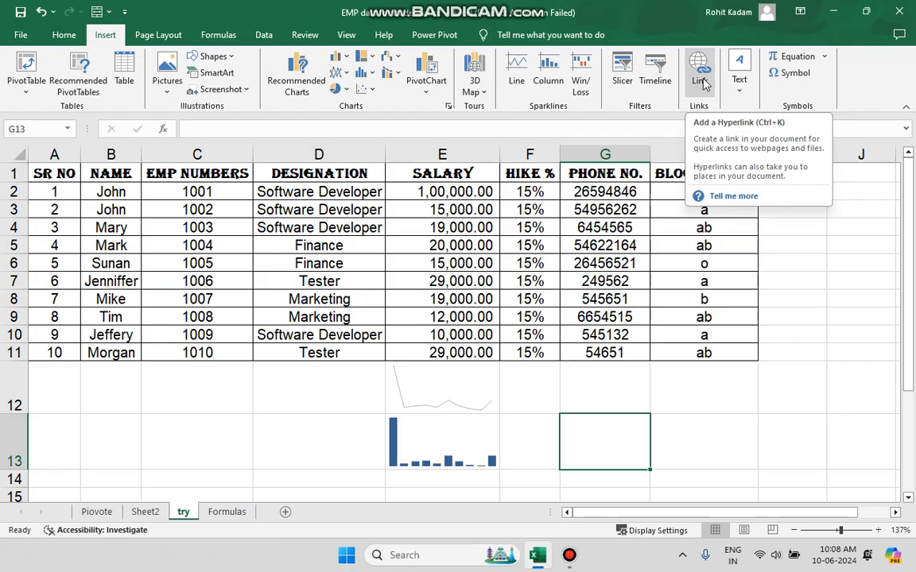
left_click(744, 86)
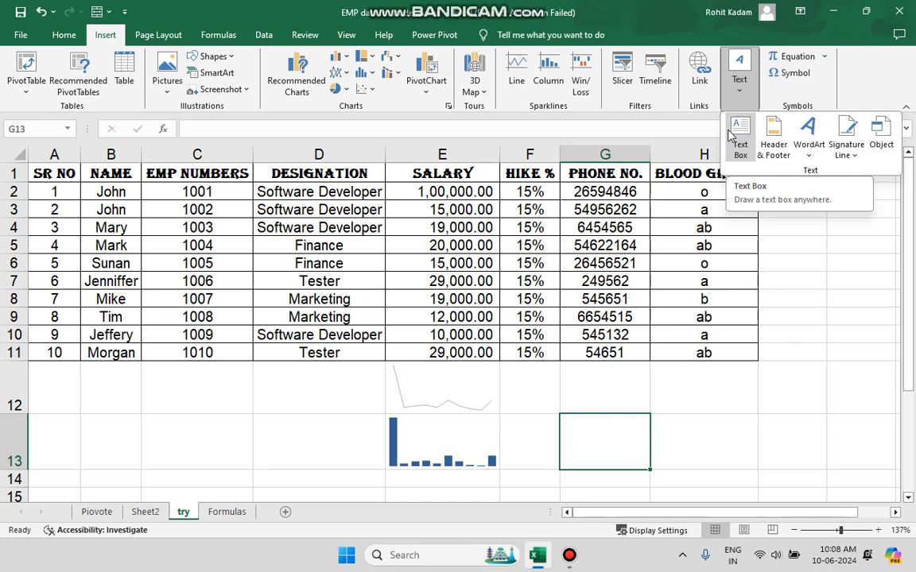
left_click(776, 139)
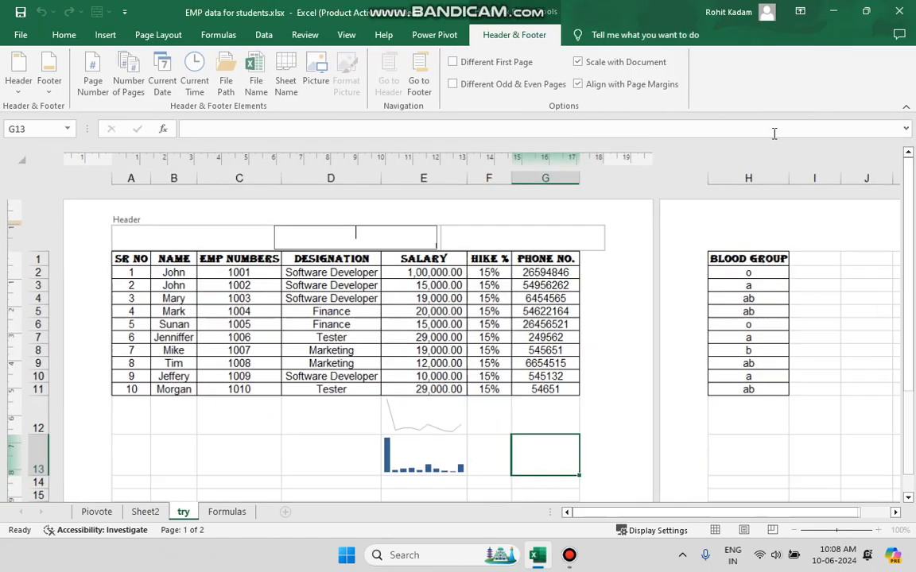
scroll(307, 407, "down", 12)
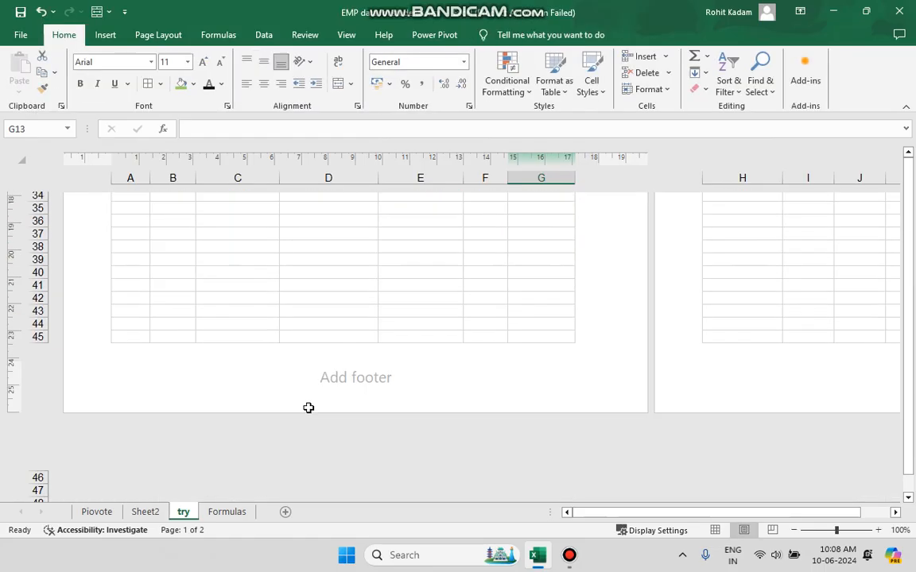
scroll(308, 407, "up", 10)
scroll(308, 408, "up", 5)
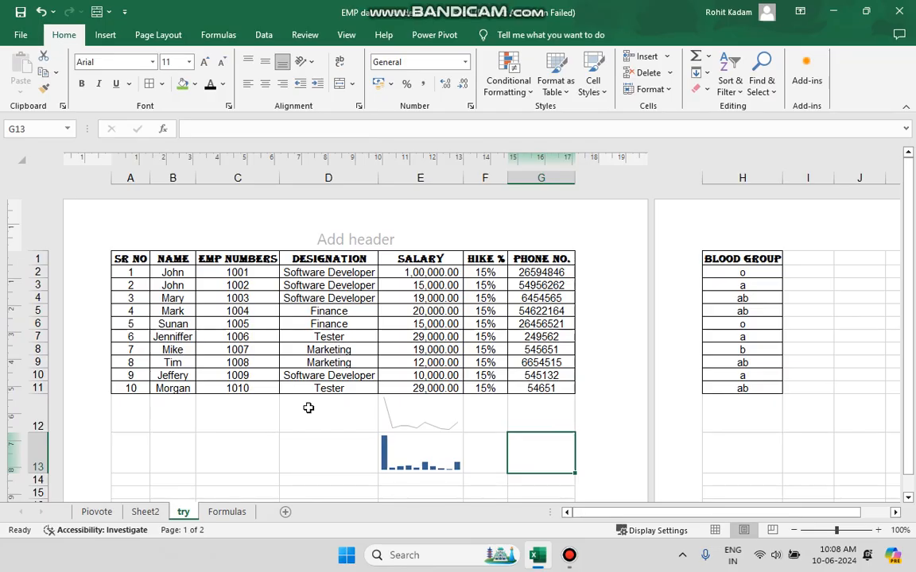
Undo the last change and return the sheet to the normal view at 160% zoom.
left_click(42, 12)
scroll(562, 358, "up", 1)
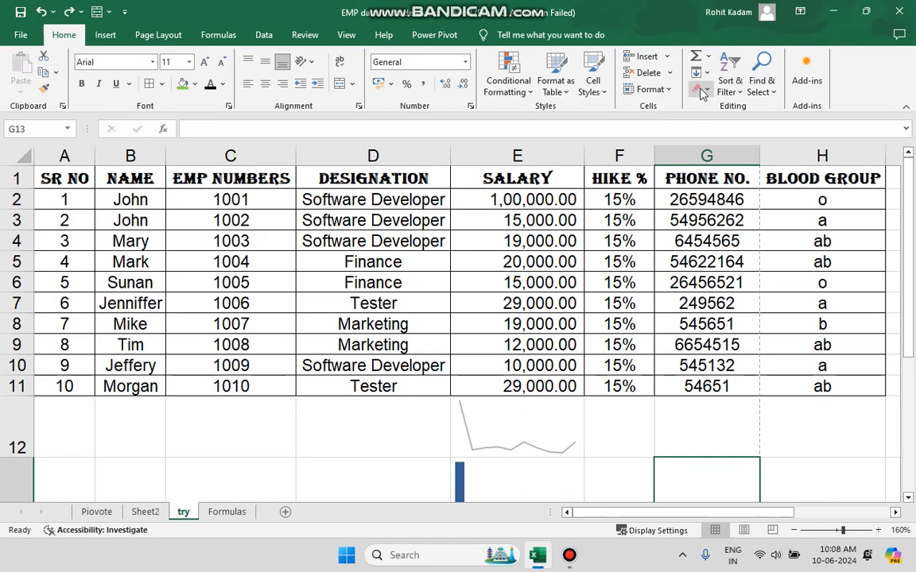
Look through the text insert options, including the WordArt styles and the signature line choices, without inserting anything.
left_click(107, 35)
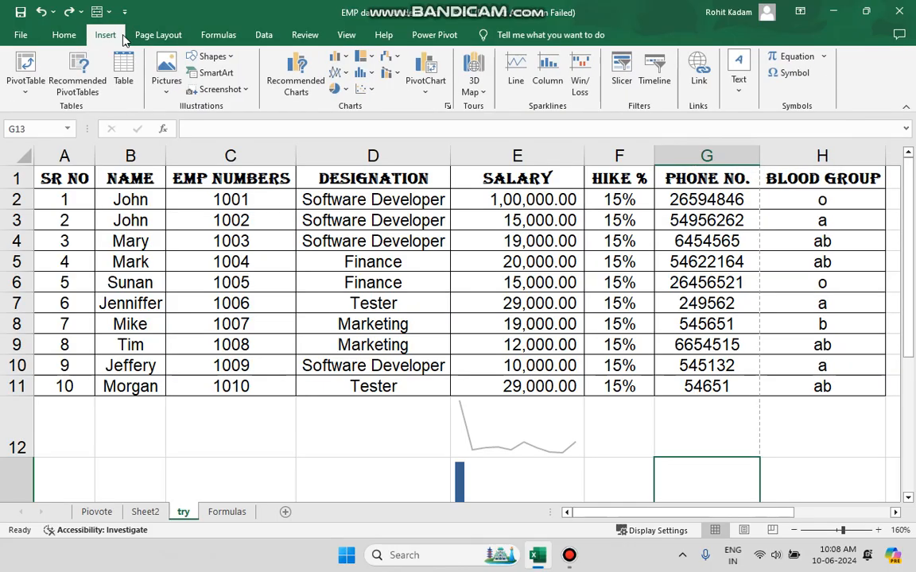
left_click(739, 78)
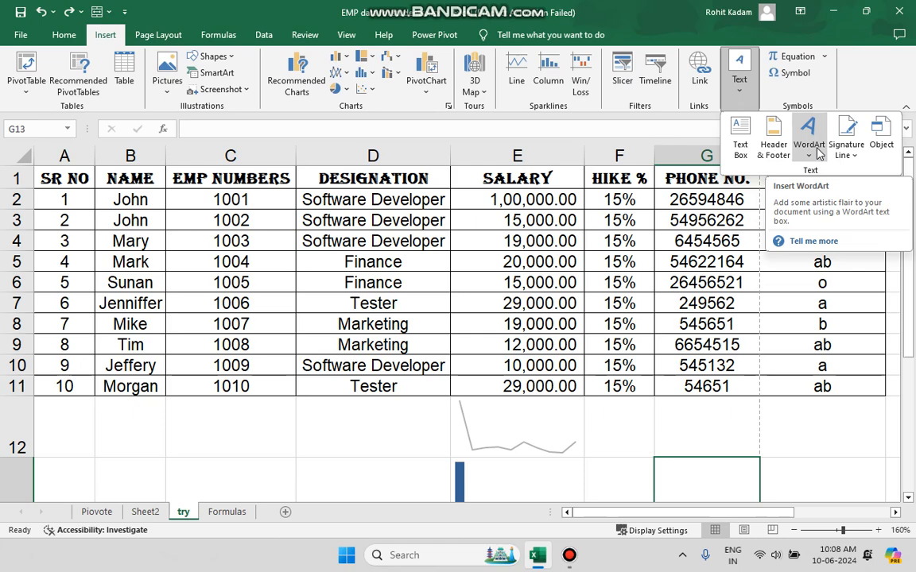
left_click(819, 151)
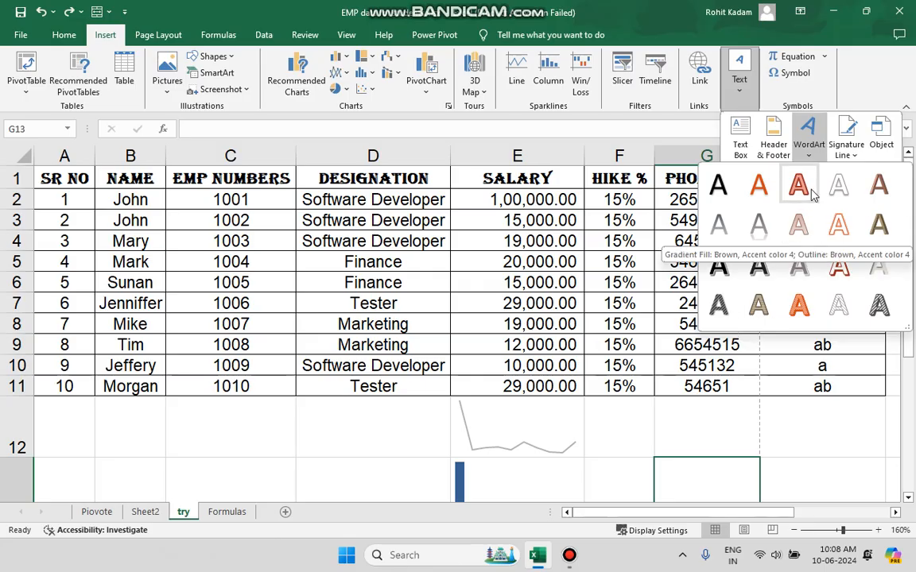
left_click(846, 147)
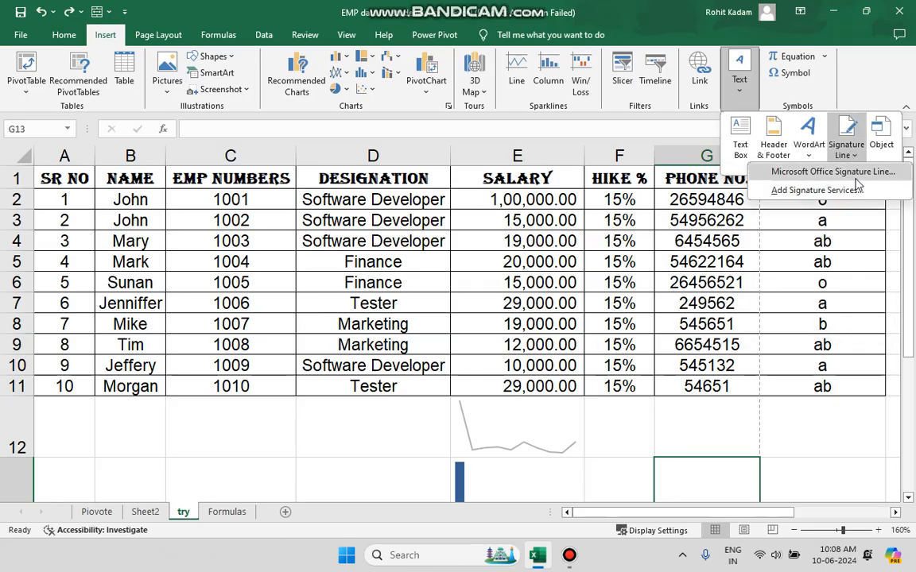
left_click(841, 94)
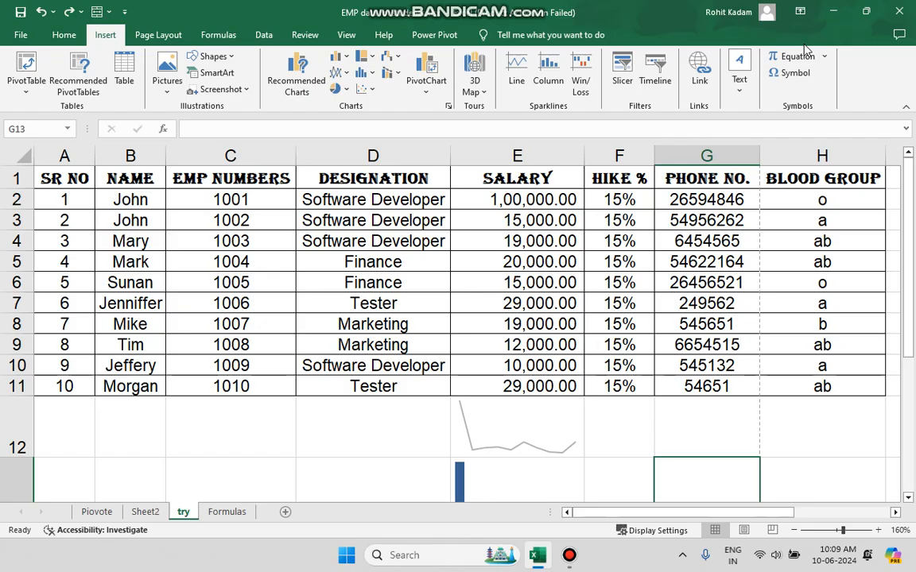
key("alt+Tab")
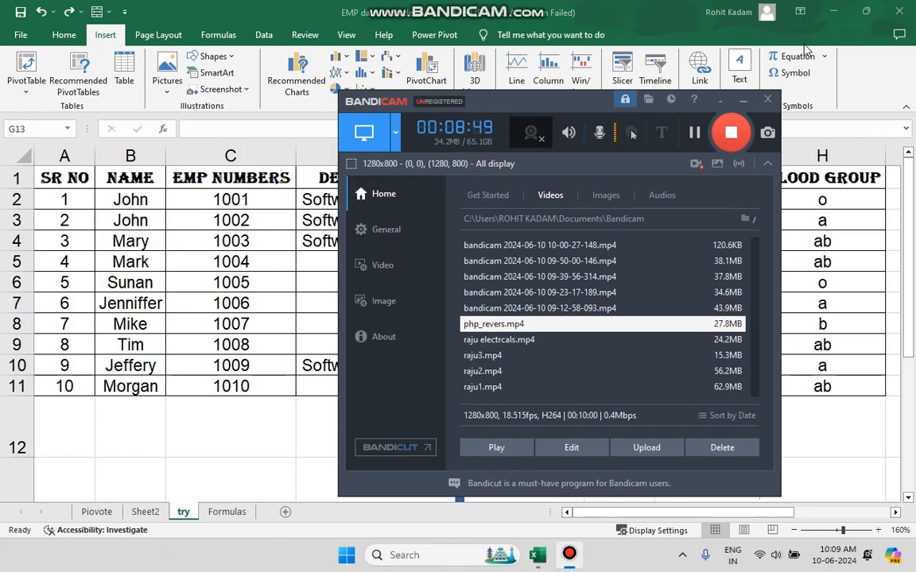